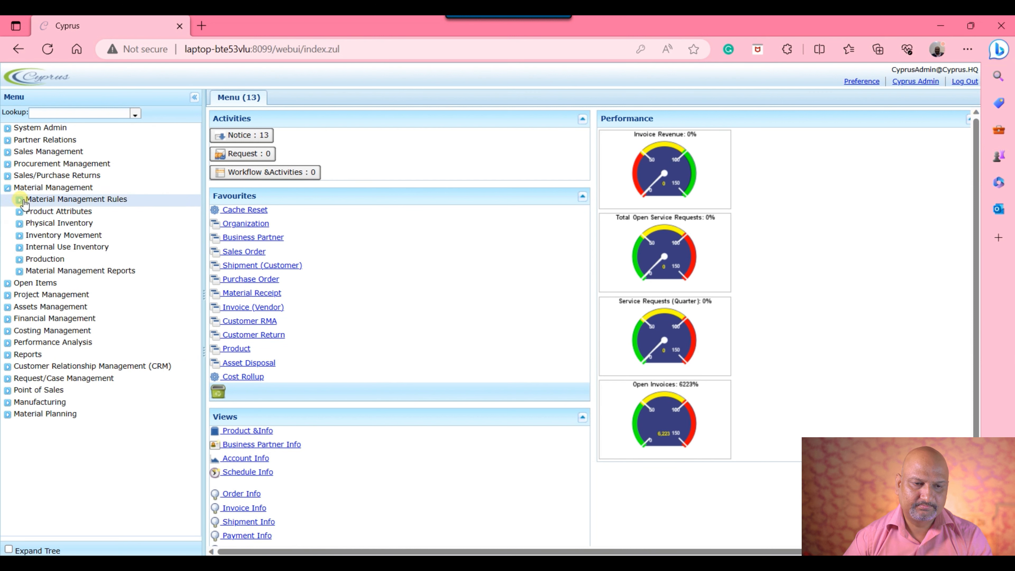
Open the Product window from Material Management Rules with an unfiltered record lookup.
{"action": "left_click", "coordinate": [21, 200]}
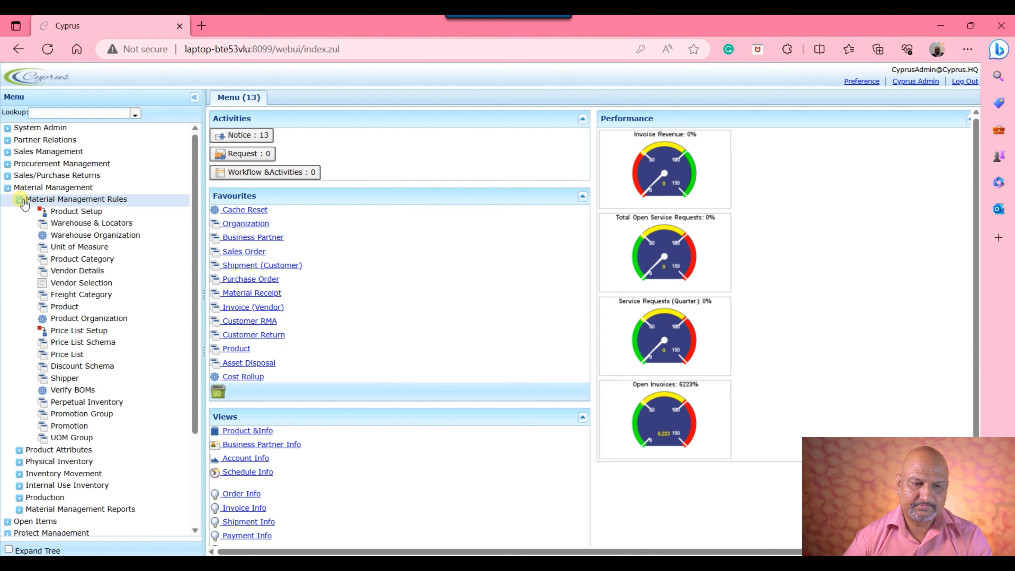
{"action": "left_click", "coordinate": [89, 307]}
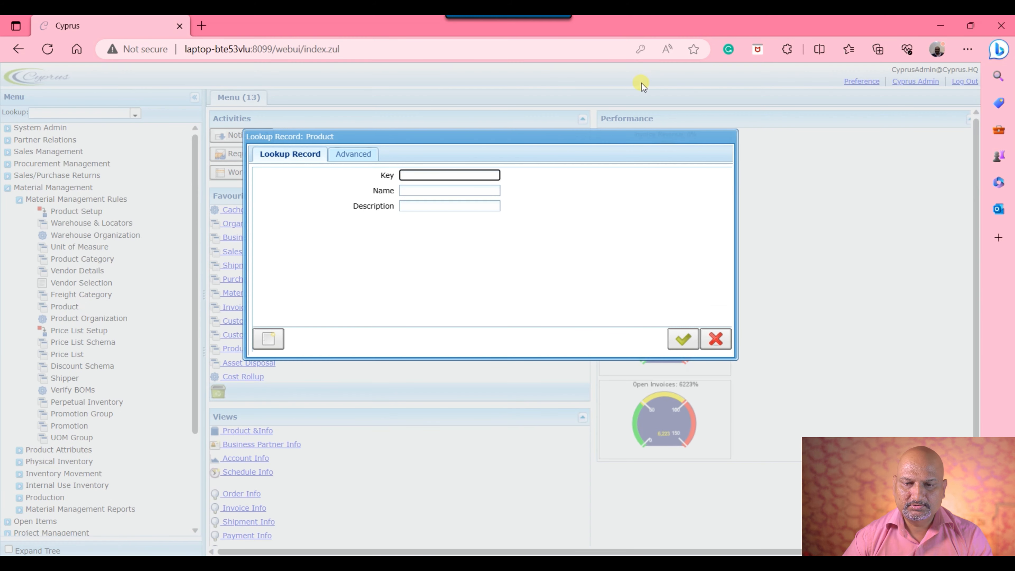
{"action": "left_click", "coordinate": [683, 339]}
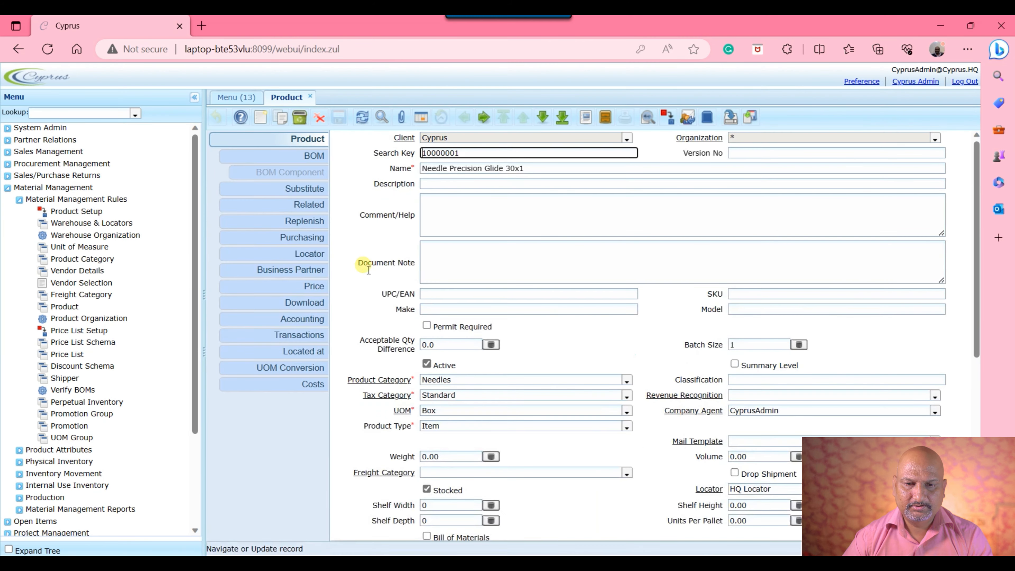
{"action": "left_click", "coordinate": [577, 217]}
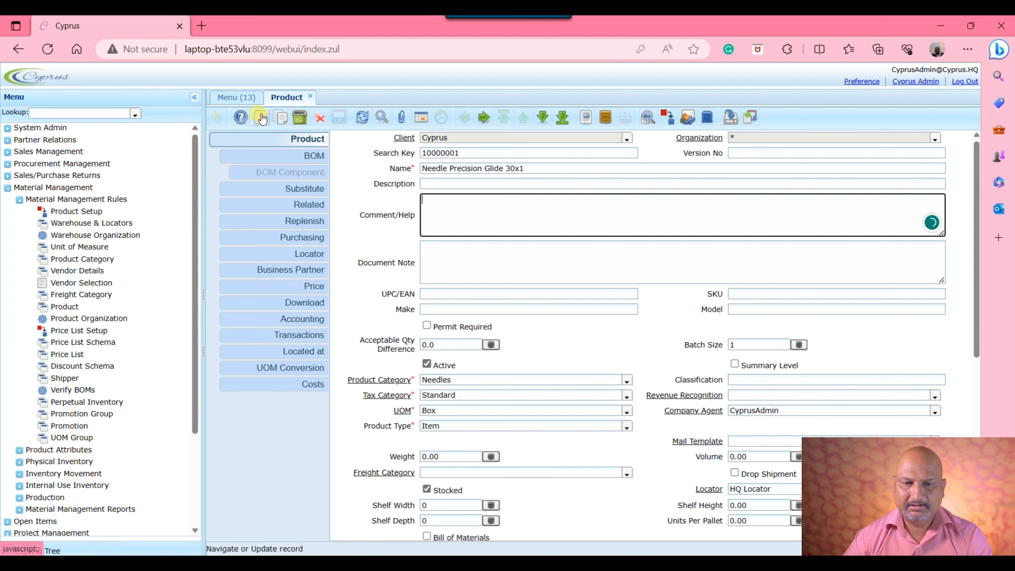
Create a new product record named Fan, leaving the comment, UPC/EAN and SKU fields empty.
{"action": "left_click", "coordinate": [261, 118]}
{"action": "left_click", "coordinate": [528, 169]}
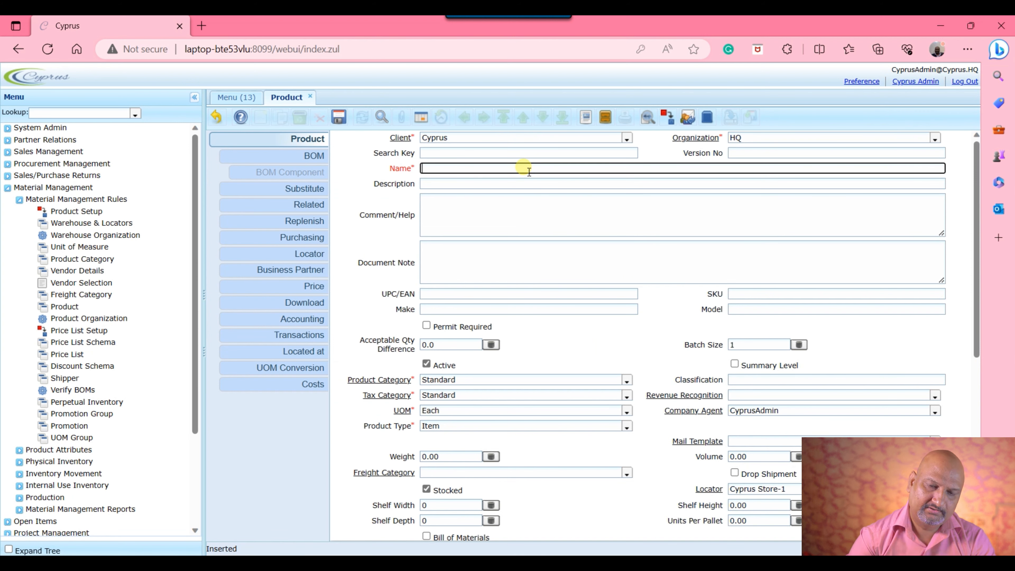
{"action": "type", "text": "Fan"}
{"action": "left_click", "coordinate": [539, 226]}
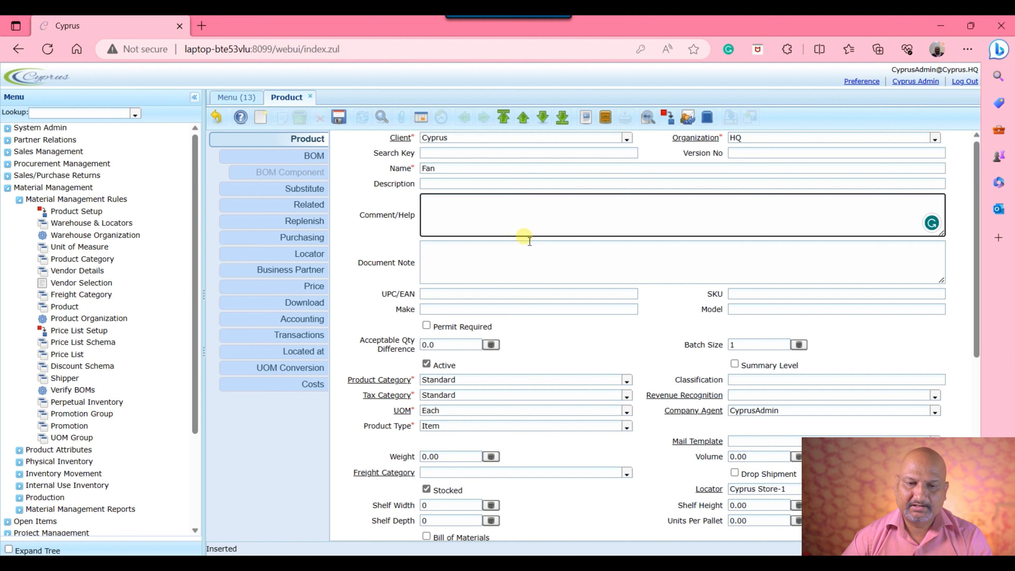
{"action": "left_click", "coordinate": [506, 298]}
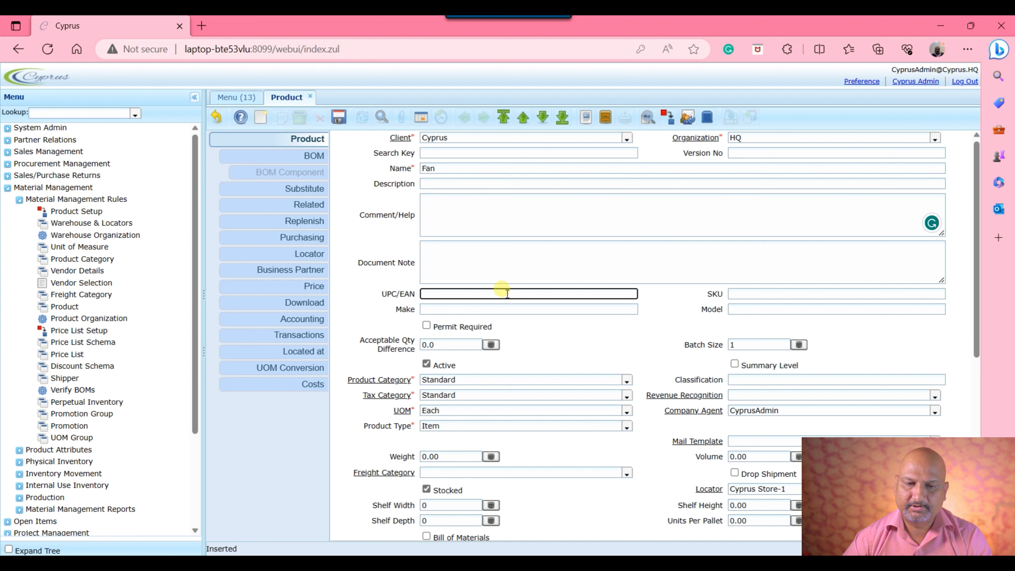
{"action": "left_click", "coordinate": [753, 295]}
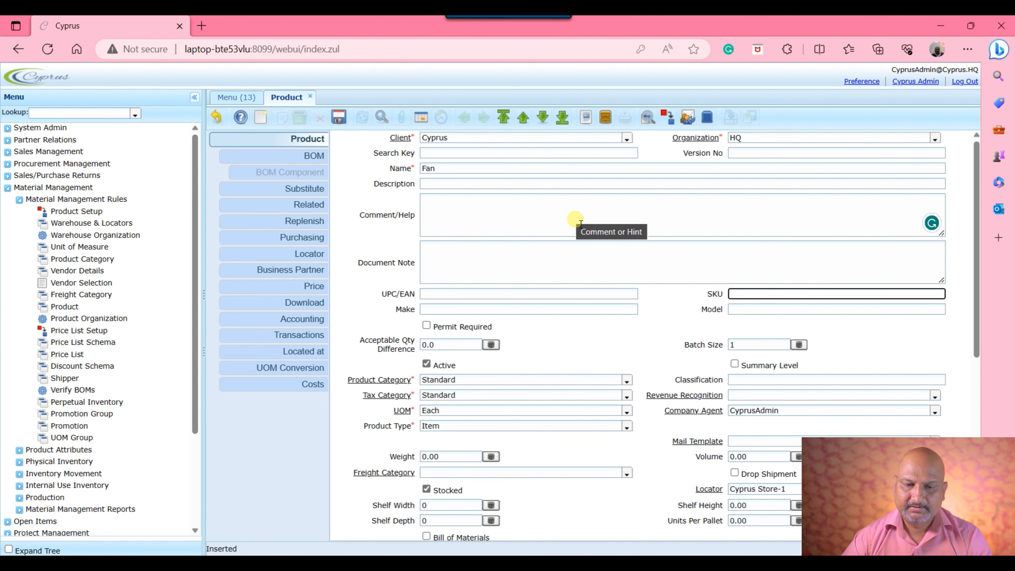
Set the product category to Electronic Items, keep the Standard tax category, and choose Item as the product type.
{"action": "scroll", "coordinate": [573, 236], "scroll_direction": "down", "scroll_amount": 1}
{"action": "left_click", "coordinate": [625, 319]}
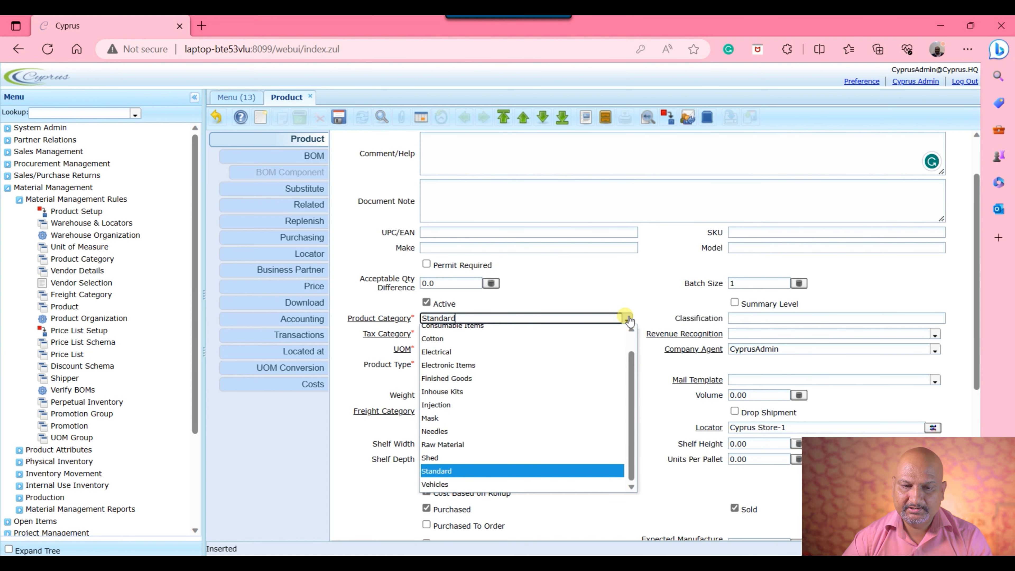
{"action": "left_click", "coordinate": [516, 364]}
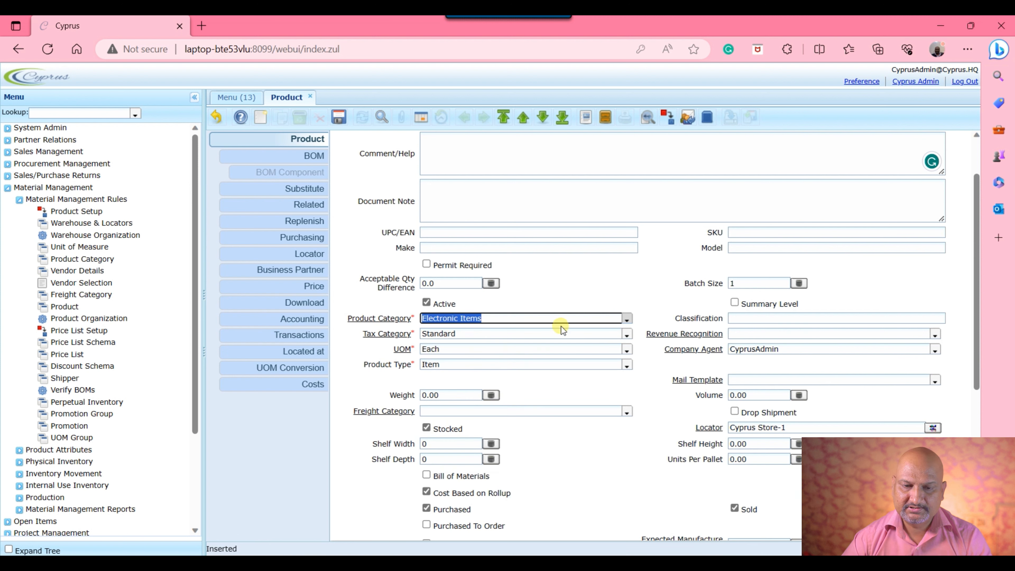
{"action": "left_click", "coordinate": [627, 334]}
{"action": "left_click", "coordinate": [629, 335]}
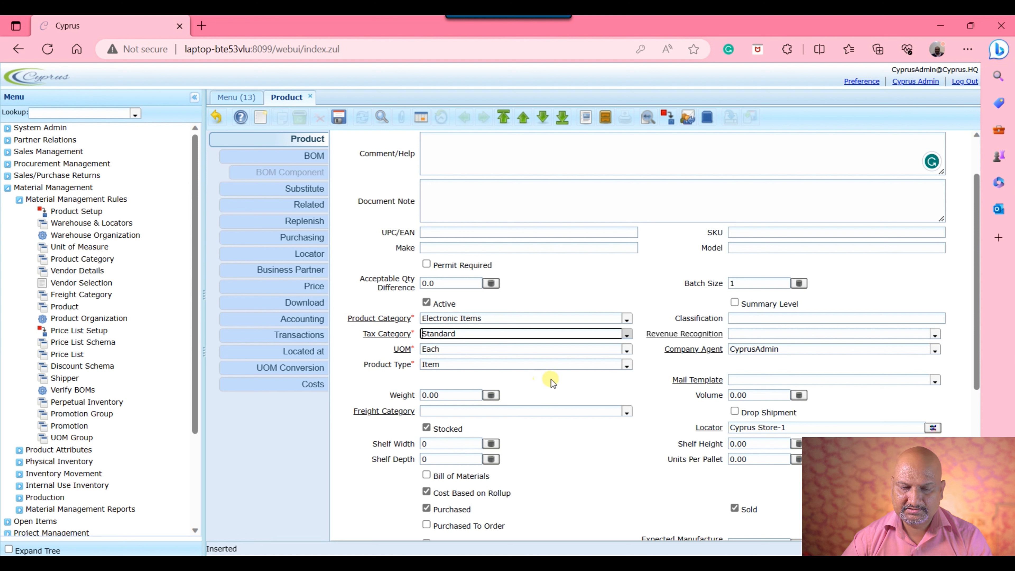
{"action": "left_click", "coordinate": [627, 365]}
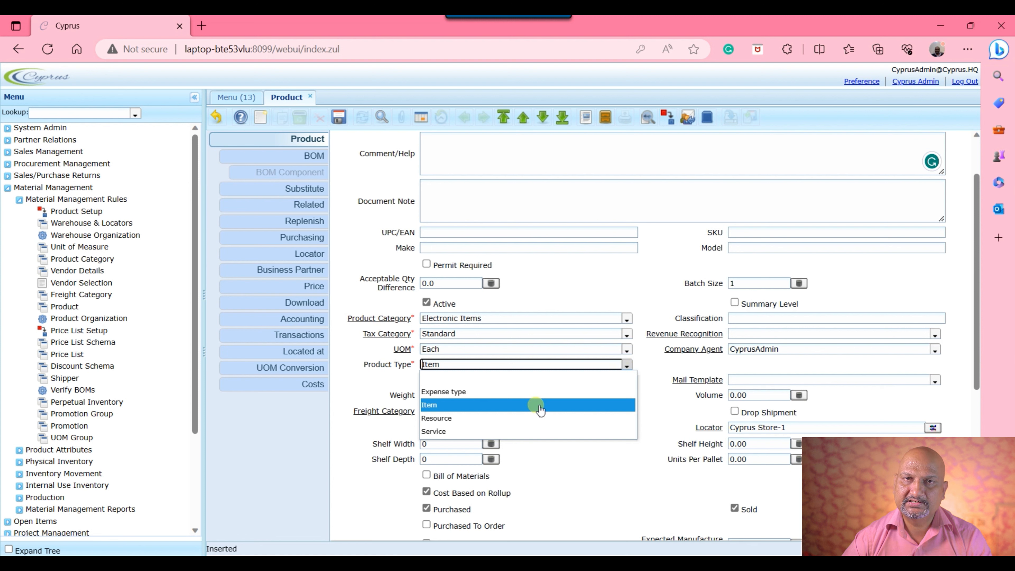
{"action": "left_click", "coordinate": [541, 406]}
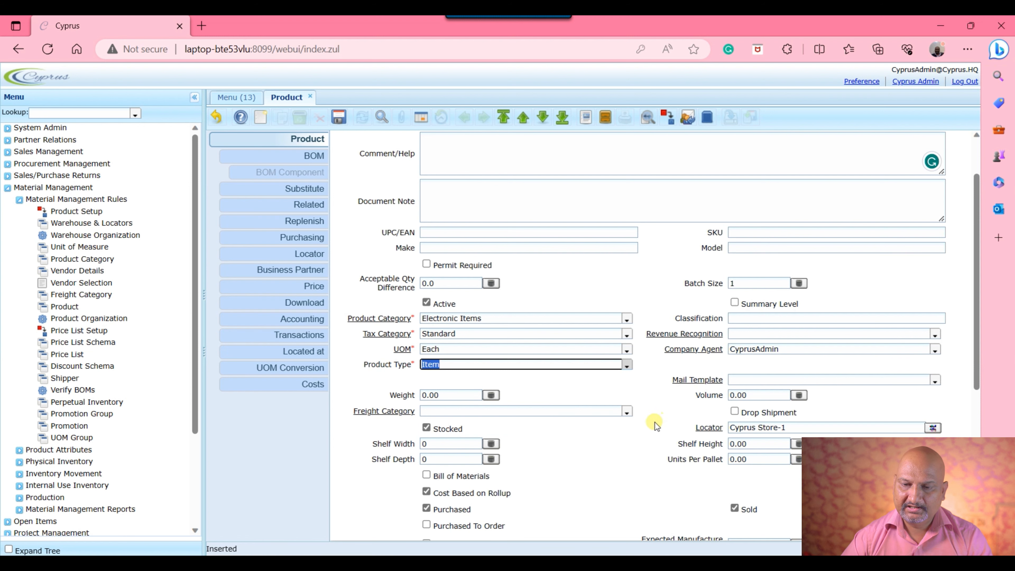
Set the product's freight category to Ground.
{"action": "scroll", "coordinate": [662, 386], "scroll_direction": "down", "scroll_amount": 1}
{"action": "scroll", "coordinate": [661, 386], "scroll_direction": "down", "scroll_amount": 3}
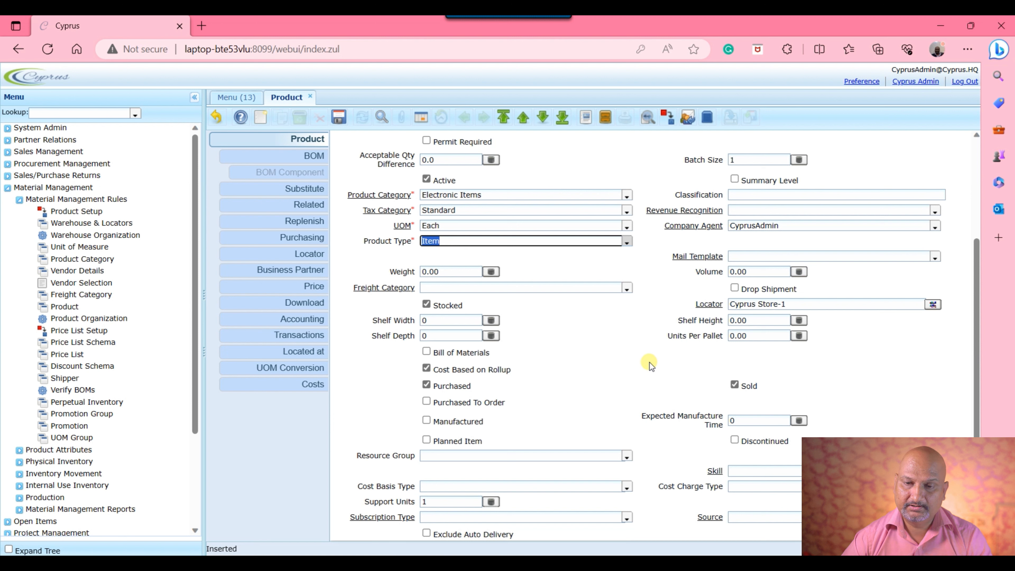
{"action": "left_click", "coordinate": [626, 289]}
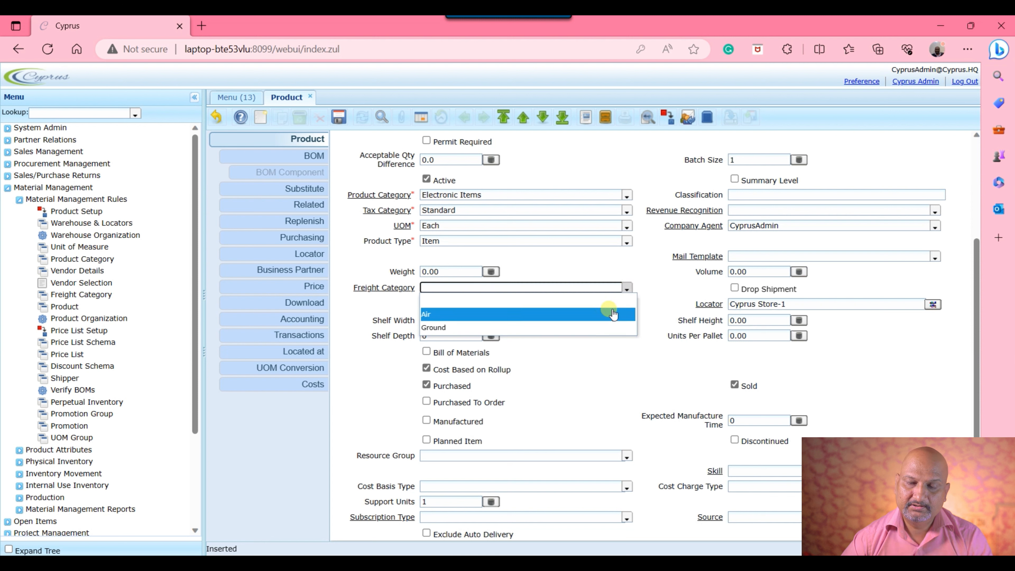
{"action": "left_click", "coordinate": [617, 326]}
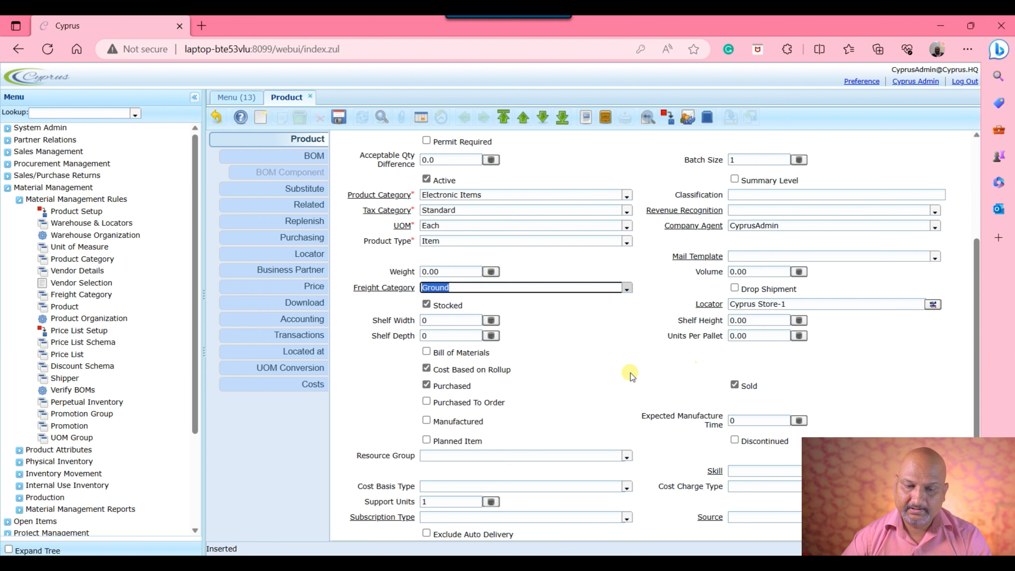
Assign the Fan Attribute attribute set to the product and try to save the record.
{"action": "scroll", "coordinate": [631, 366], "scroll_direction": "down", "scroll_amount": 3}
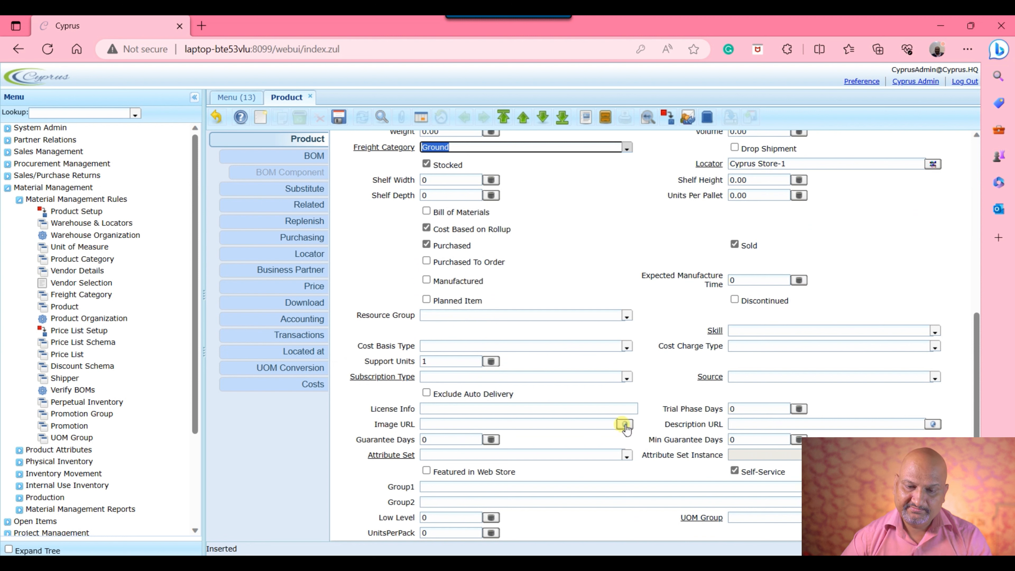
{"action": "left_click", "coordinate": [626, 457]}
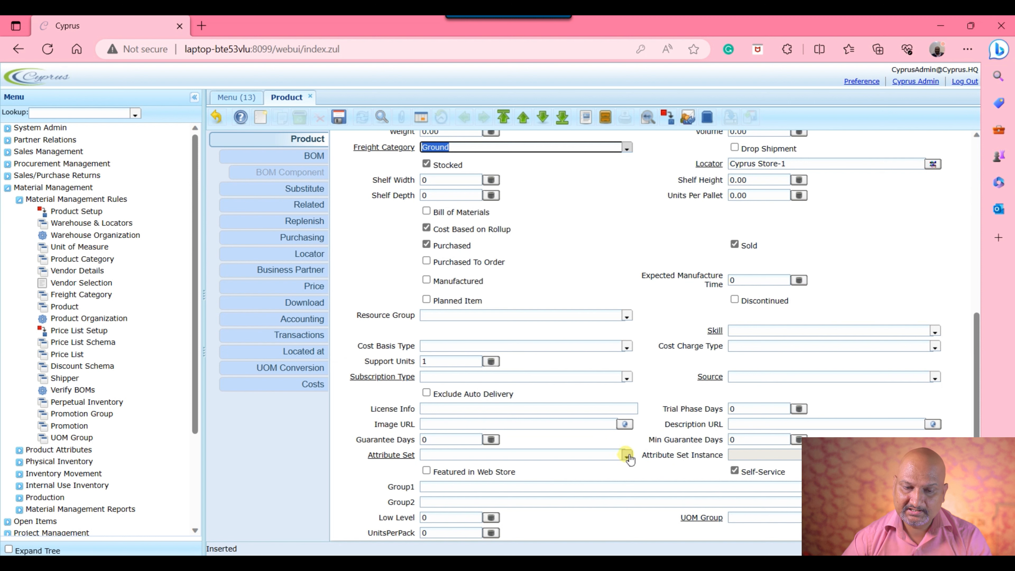
{"action": "left_click", "coordinate": [463, 482]}
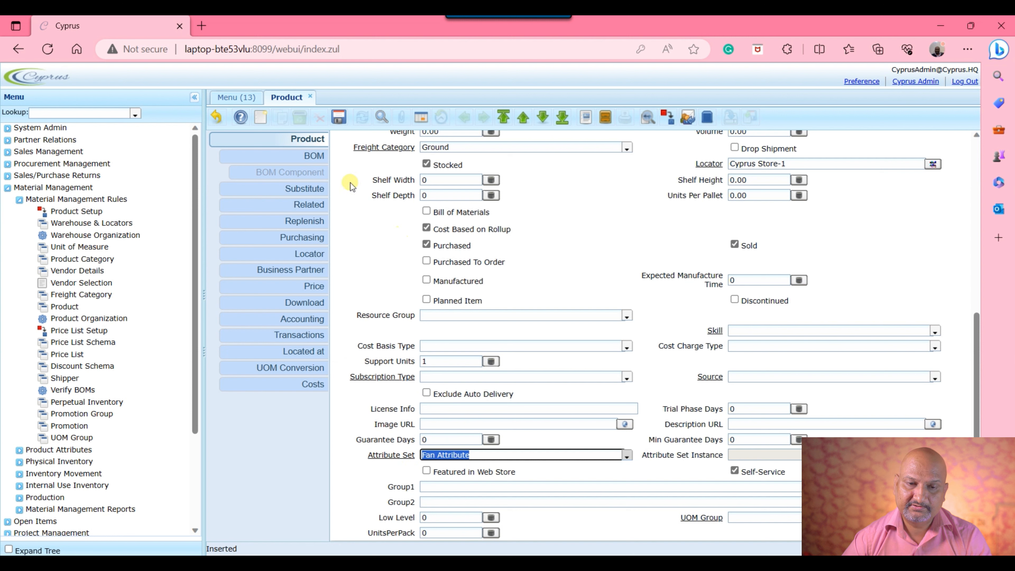
{"action": "left_click", "coordinate": [339, 117]}
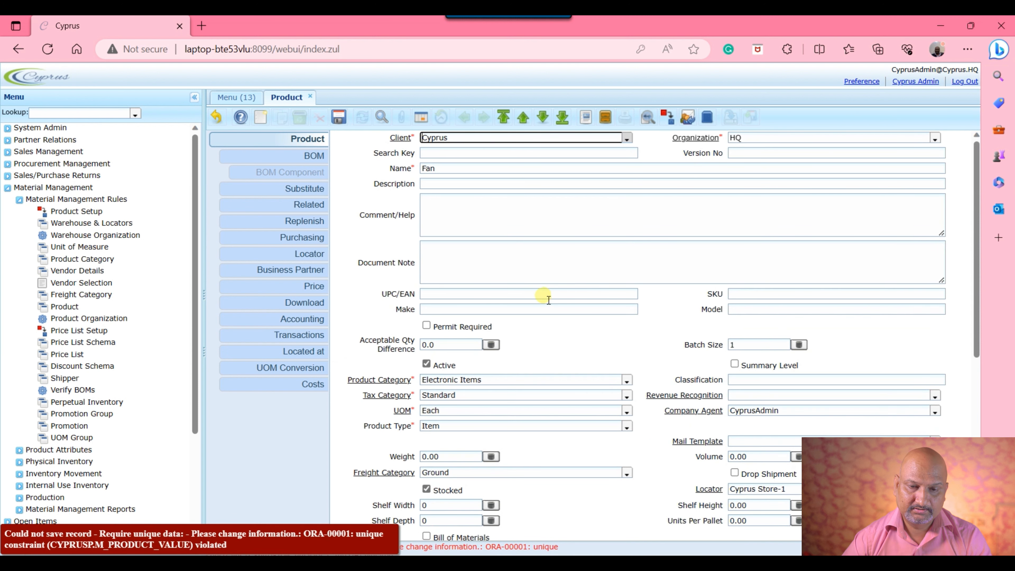
Enter Fan as the product's search key and save the record.
{"action": "left_click", "coordinate": [443, 169]}
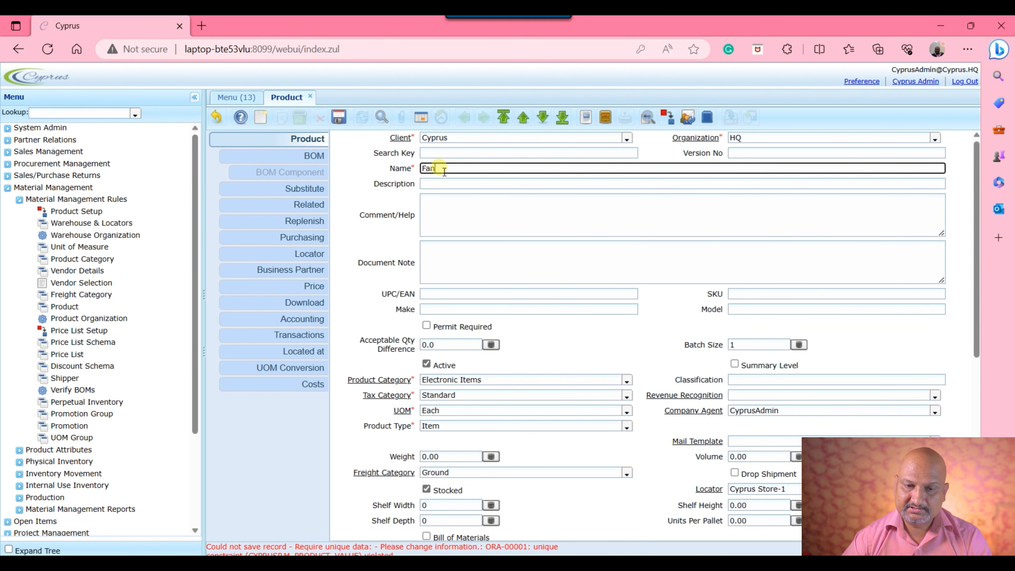
{"action": "left_click", "coordinate": [452, 156]}
{"action": "type", "text": "Fan"}
{"action": "left_click", "coordinate": [468, 221]}
{"action": "left_click", "coordinate": [346, 121]}
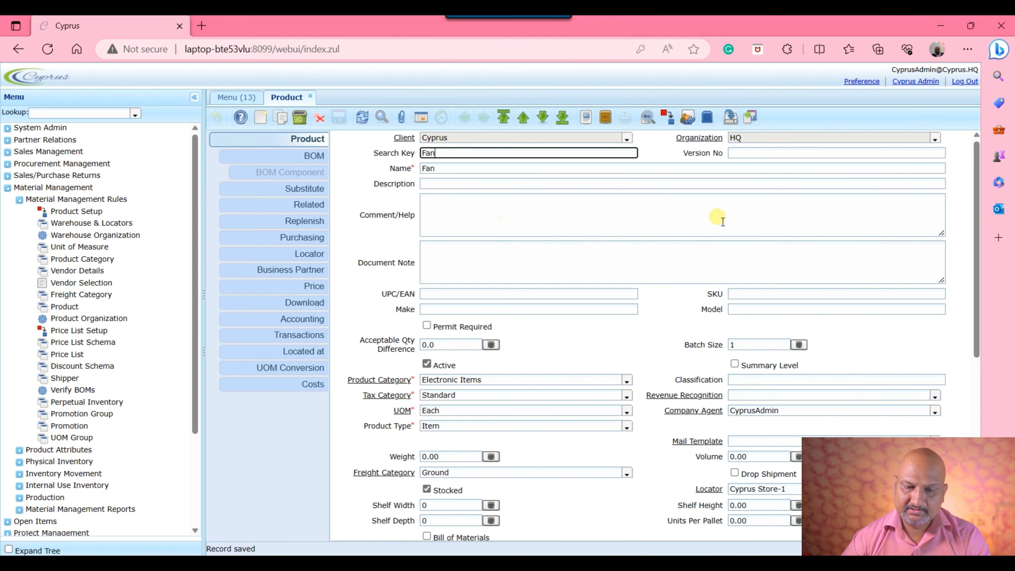
View the product's Substitute and Related sections in form layout, discarding the blank entry in each.
{"action": "scroll", "coordinate": [697, 221], "scroll_direction": "down", "scroll_amount": 5}
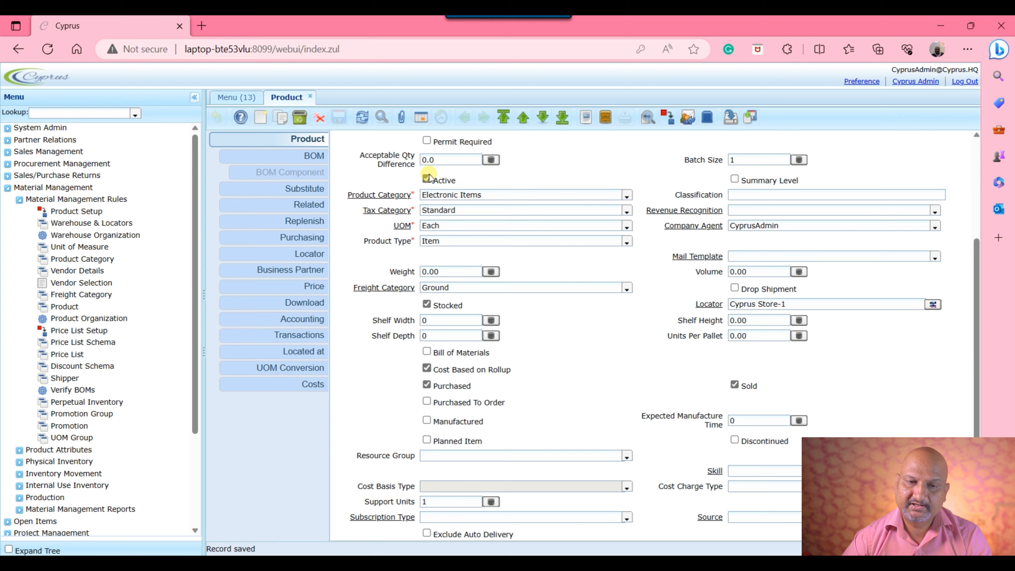
{"action": "scroll", "coordinate": [472, 203], "scroll_direction": "up", "scroll_amount": 5}
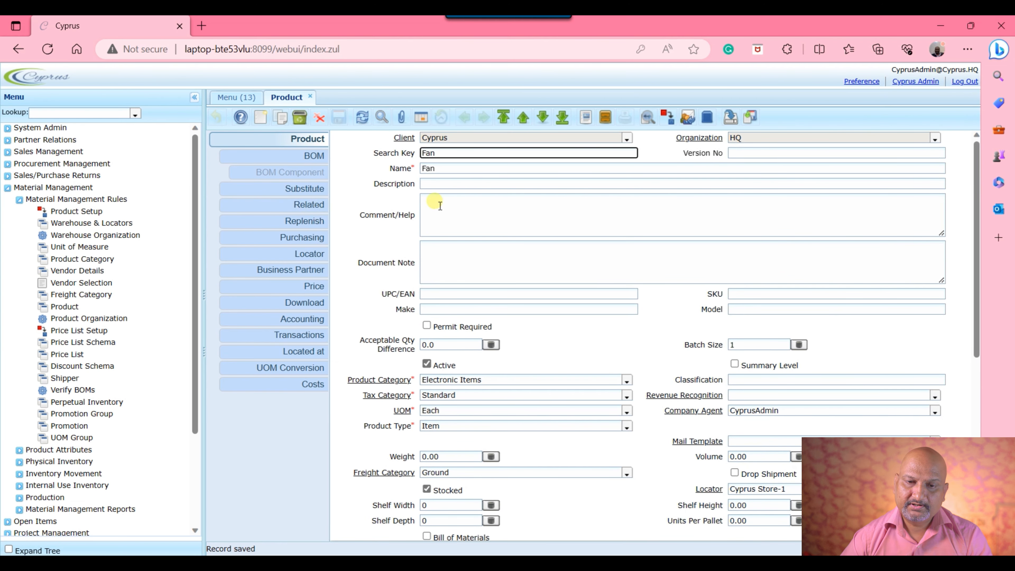
{"action": "left_click", "coordinate": [295, 188]}
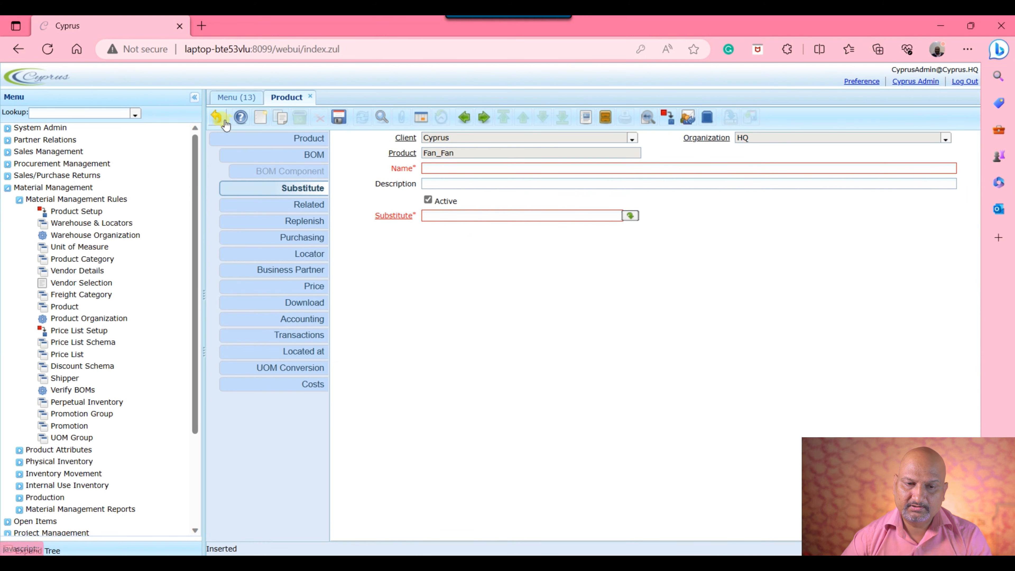
{"action": "left_click", "coordinate": [217, 117]}
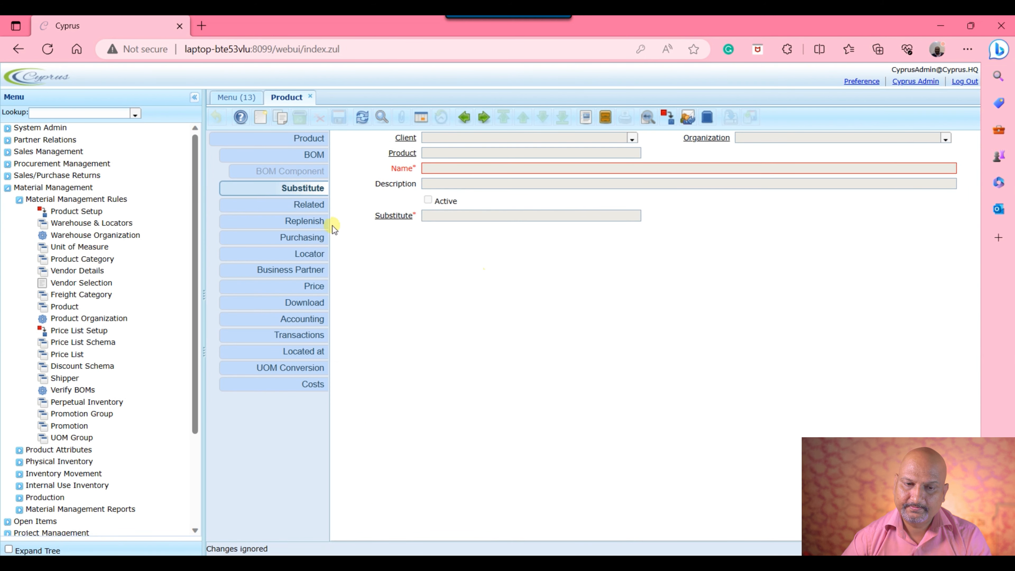
{"action": "left_click", "coordinate": [318, 212]}
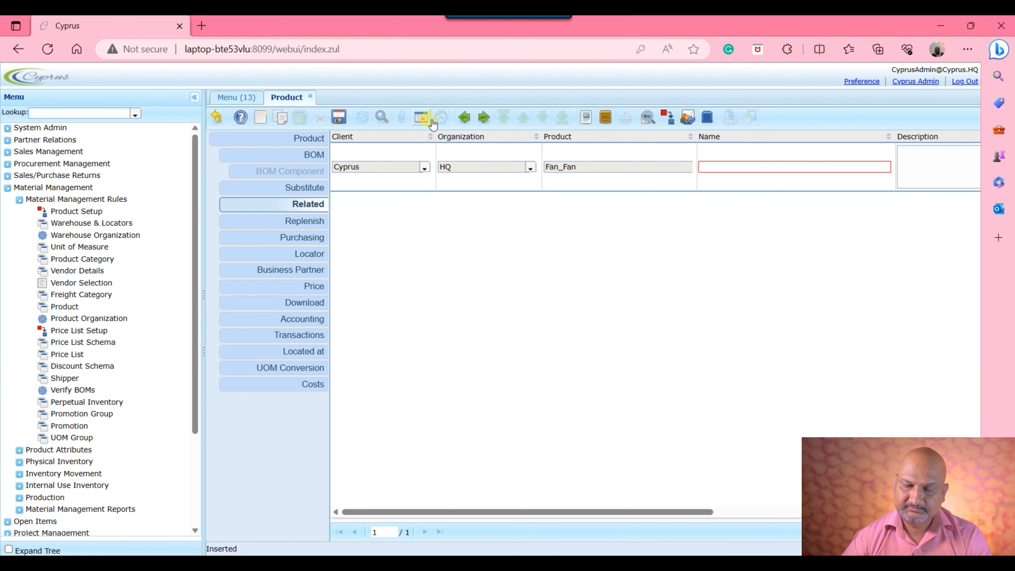
{"action": "left_click", "coordinate": [422, 119]}
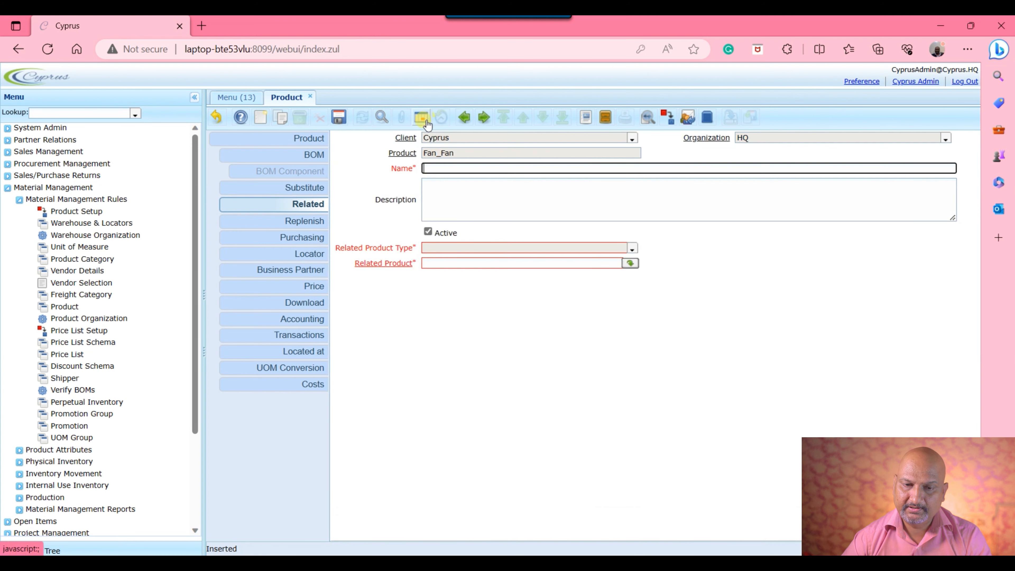
{"action": "left_click", "coordinate": [221, 121]}
Examine the Replenish Type options in the product's replenishment settings and discard the blank entry.
{"action": "left_click", "coordinate": [302, 220]}
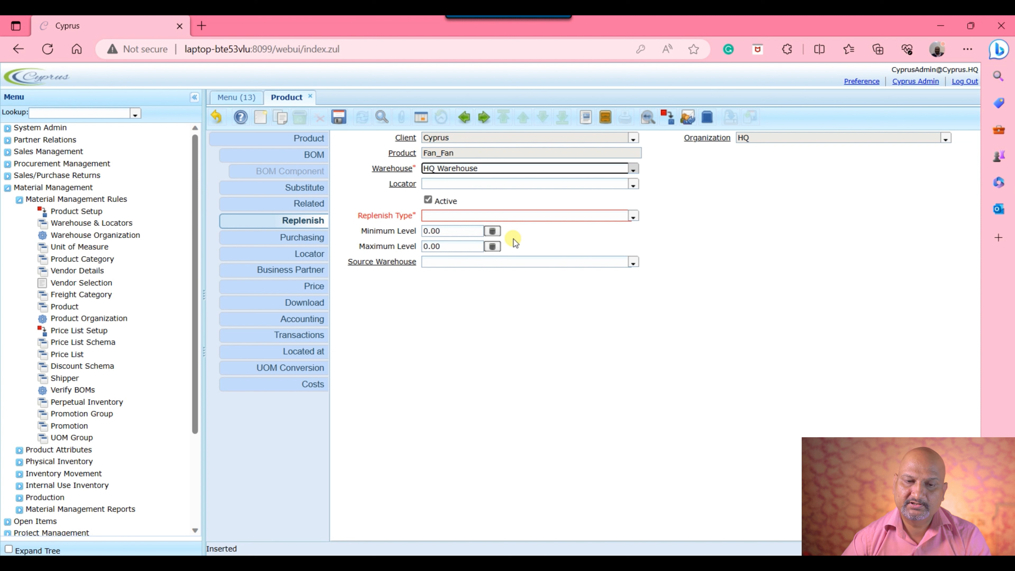
{"action": "left_click", "coordinate": [639, 217]}
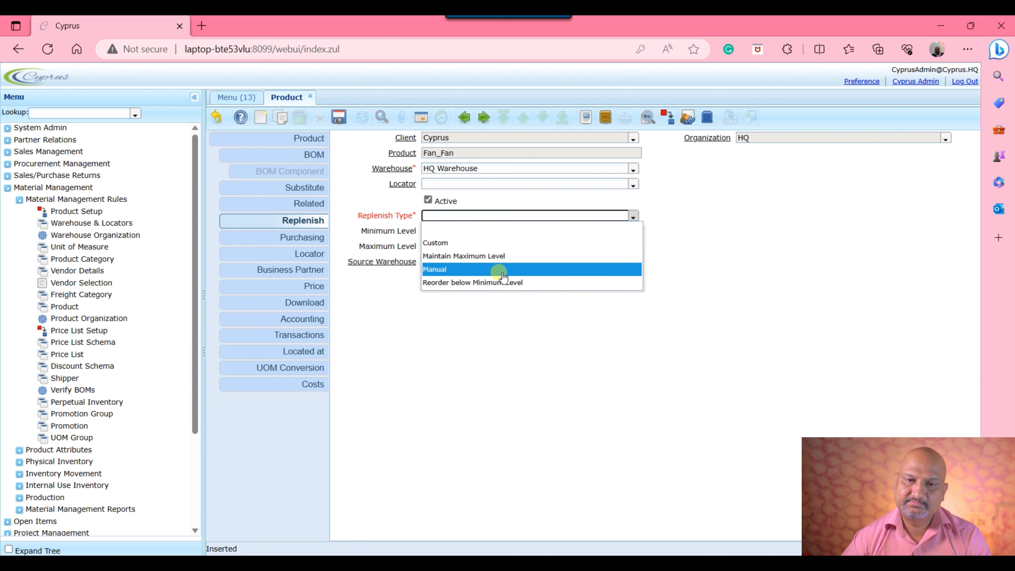
{"action": "left_click", "coordinate": [482, 376]}
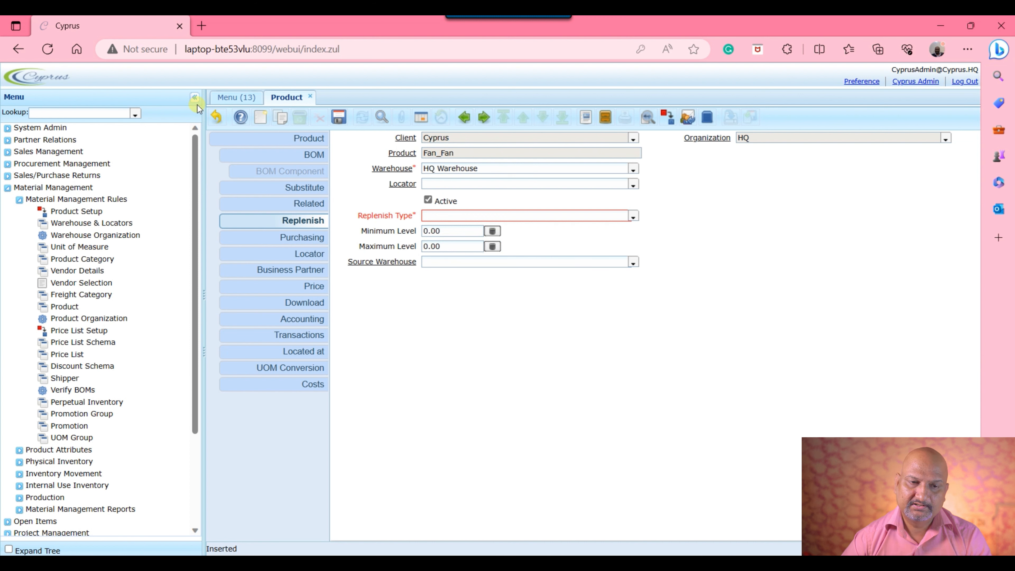
{"action": "left_click", "coordinate": [216, 117]}
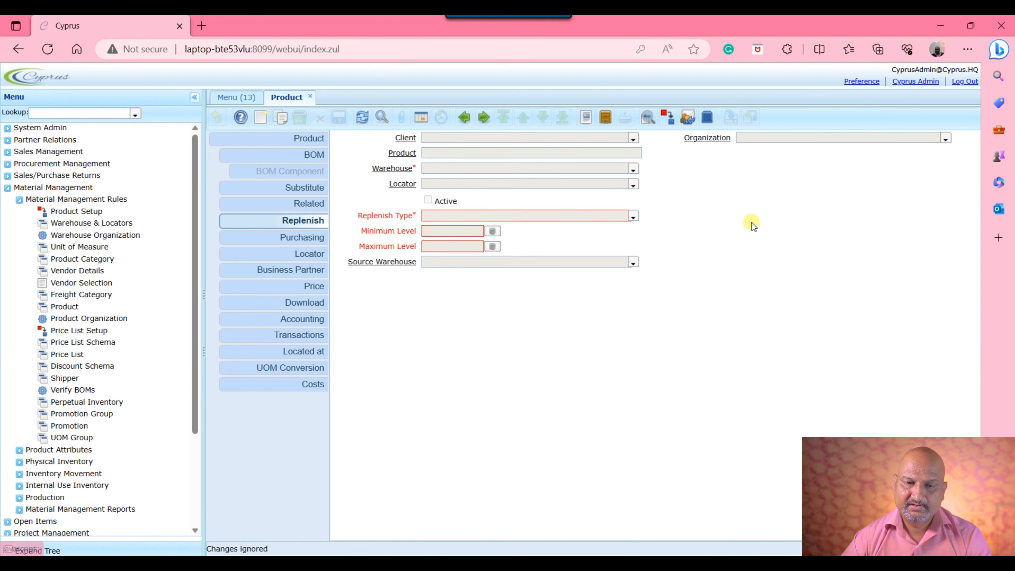
View the product's Purchasing details and discard the blank entry.
{"action": "left_click", "coordinate": [307, 239]}
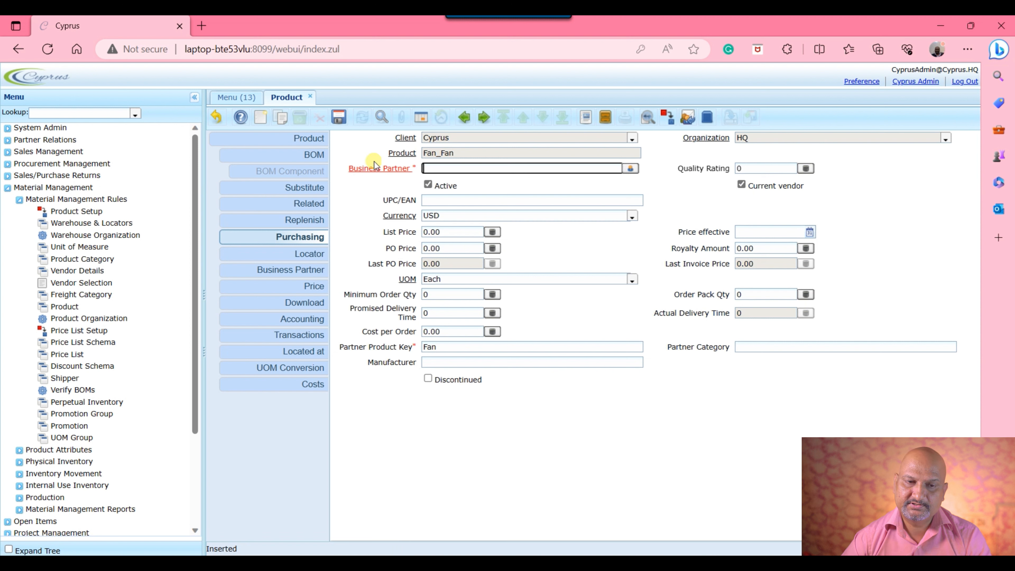
{"action": "left_click", "coordinate": [218, 117]}
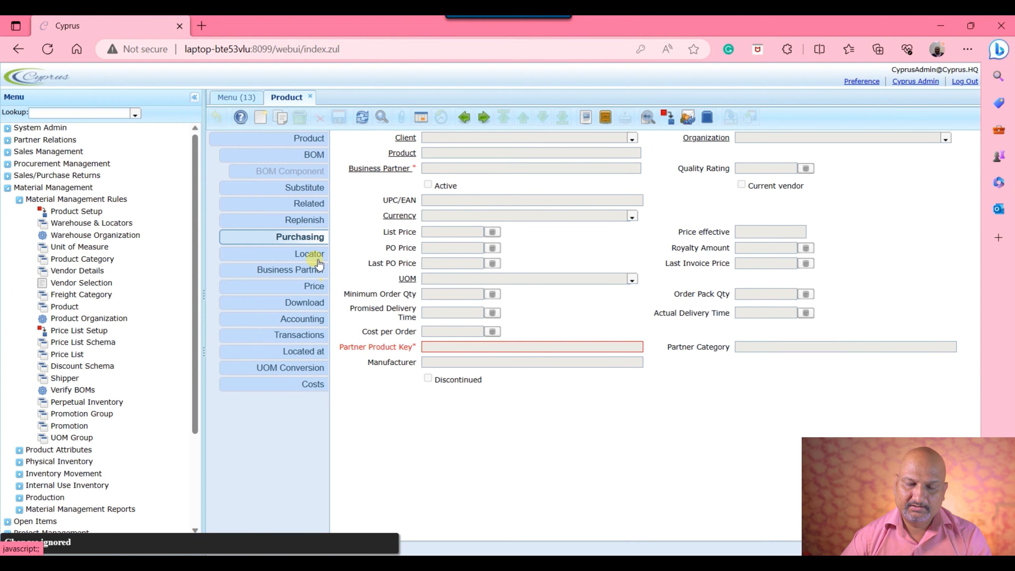
View the product's Locator and Business Partner sections in form layout, discarding the blank entry in each.
{"action": "left_click", "coordinate": [316, 254]}
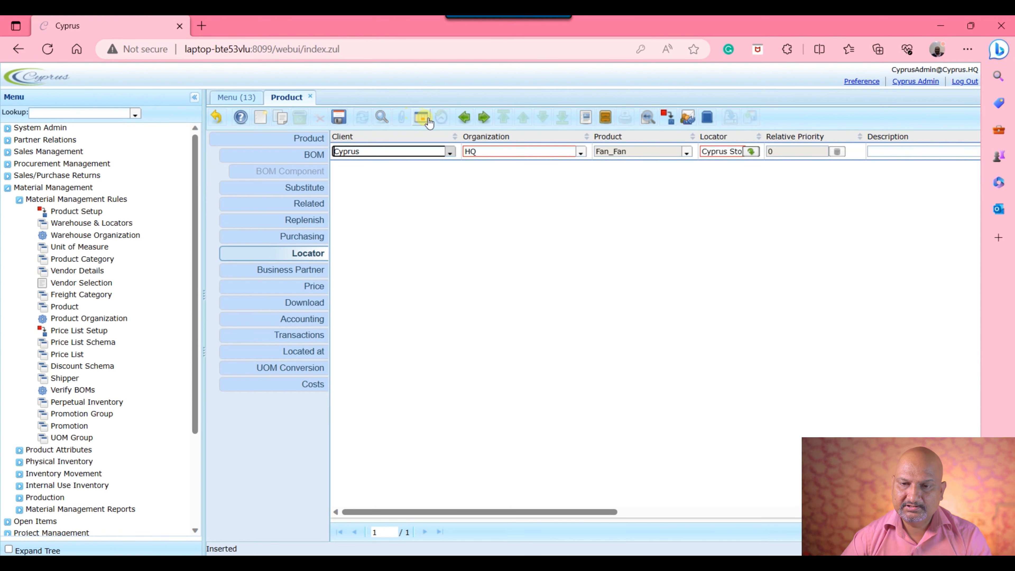
{"action": "left_click", "coordinate": [420, 118]}
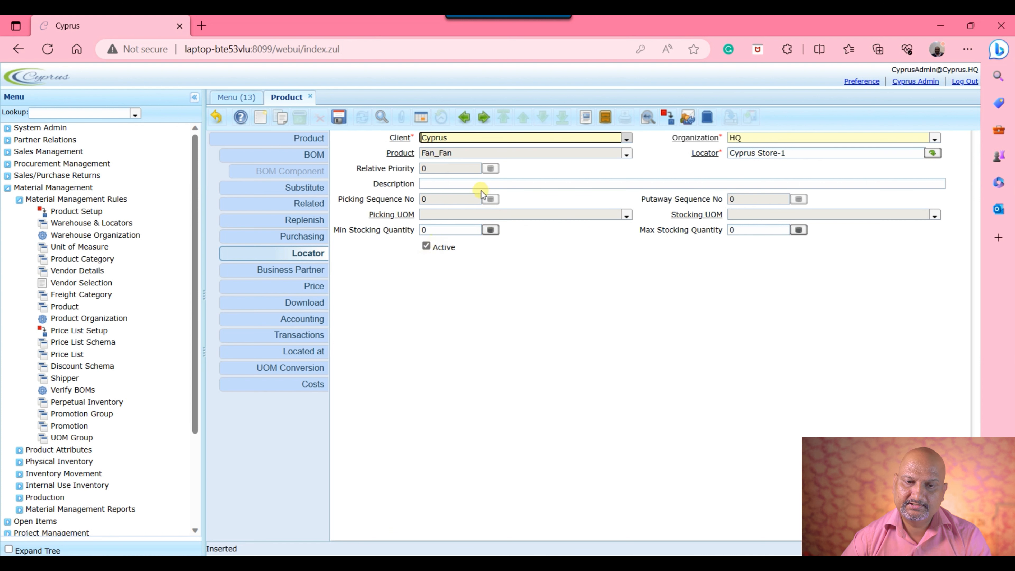
{"action": "left_click", "coordinate": [217, 118]}
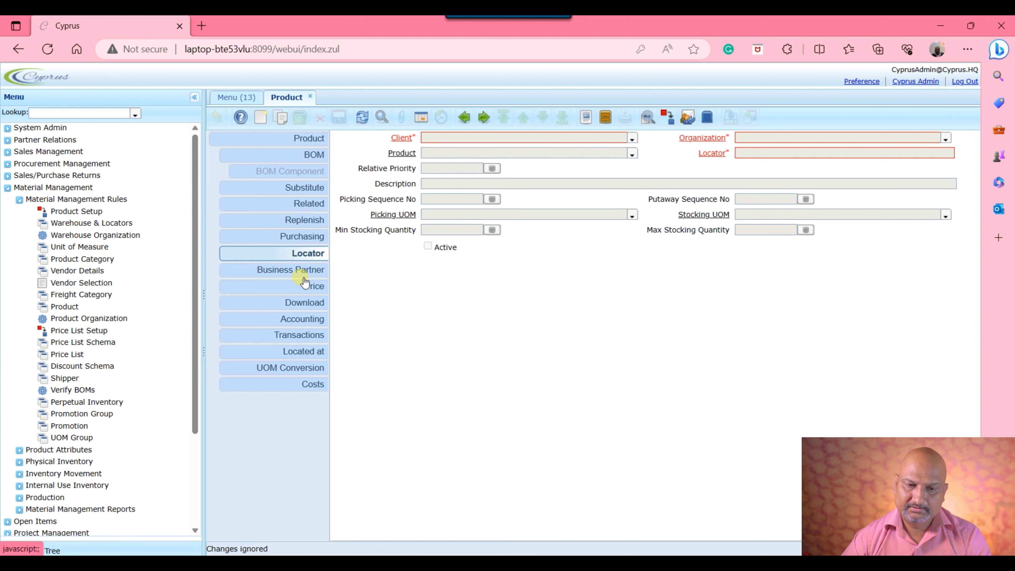
{"action": "left_click", "coordinate": [308, 270]}
{"action": "left_click", "coordinate": [421, 117]}
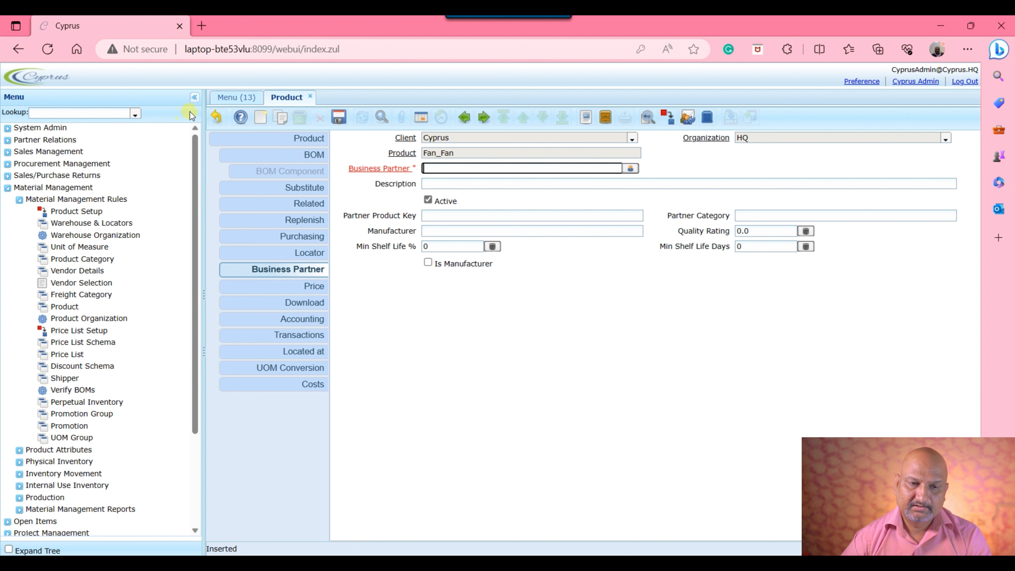
{"action": "left_click", "coordinate": [218, 117]}
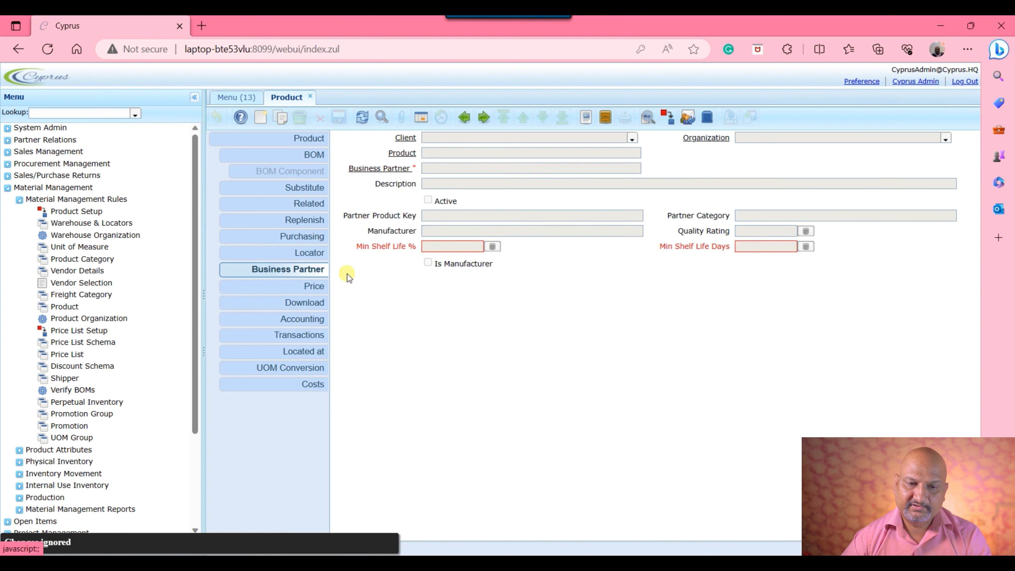
Enter a price for USD Purchase Verion 1 for Video with list price 150, standard price 130 and limit price 110.
{"action": "left_click", "coordinate": [315, 286]}
{"action": "left_click", "coordinate": [632, 168]}
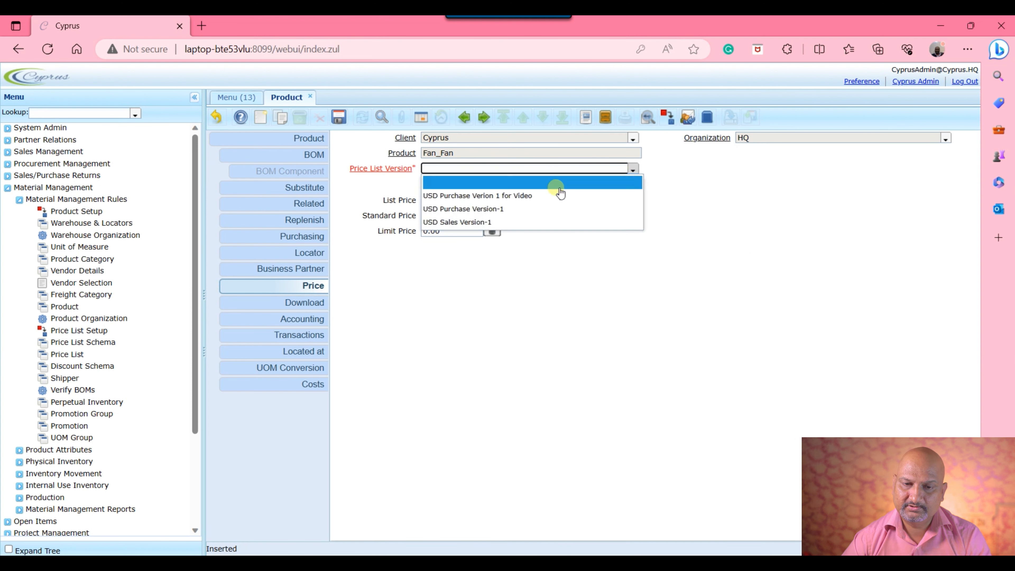
{"action": "left_click", "coordinate": [515, 196]}
{"action": "left_click", "coordinate": [447, 200]}
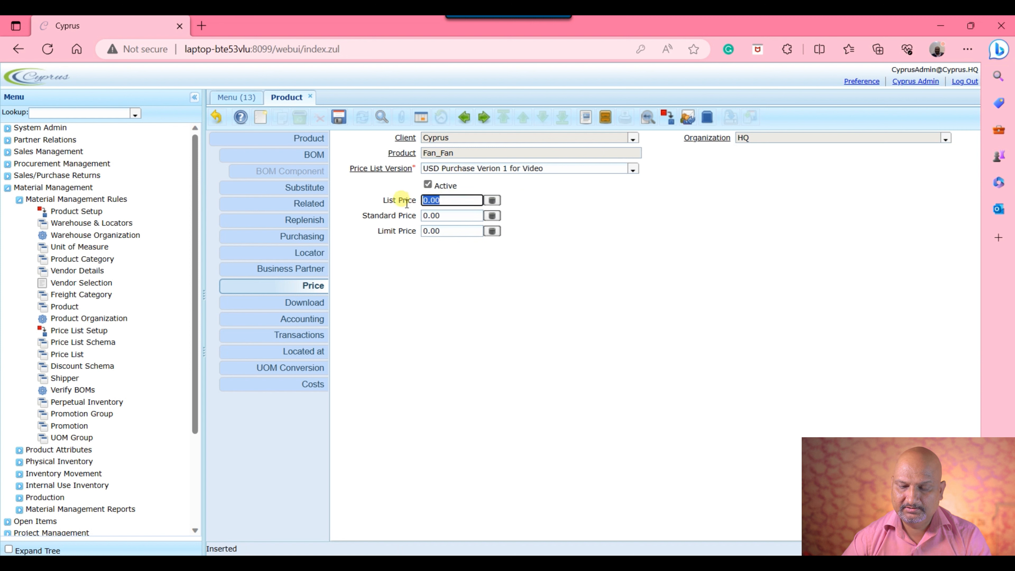
{"action": "type", "text": "15"}
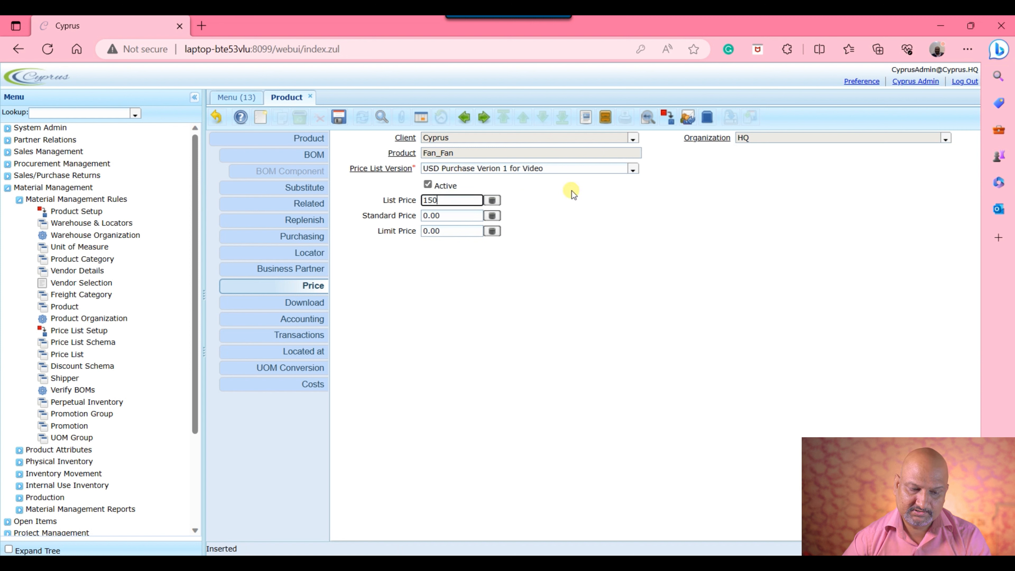
{"action": "type", "text": "0"}
{"action": "key", "text": "Tab"}
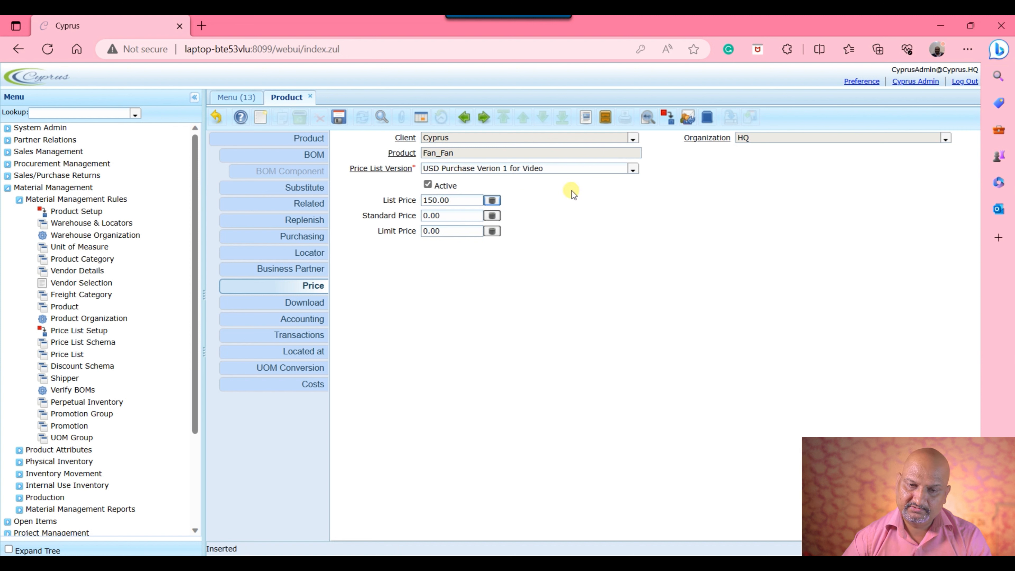
{"action": "left_click", "coordinate": [451, 216]}
{"action": "type", "text": "130"}
{"action": "key", "text": "Tab"}
{"action": "key", "text": "Tab"}
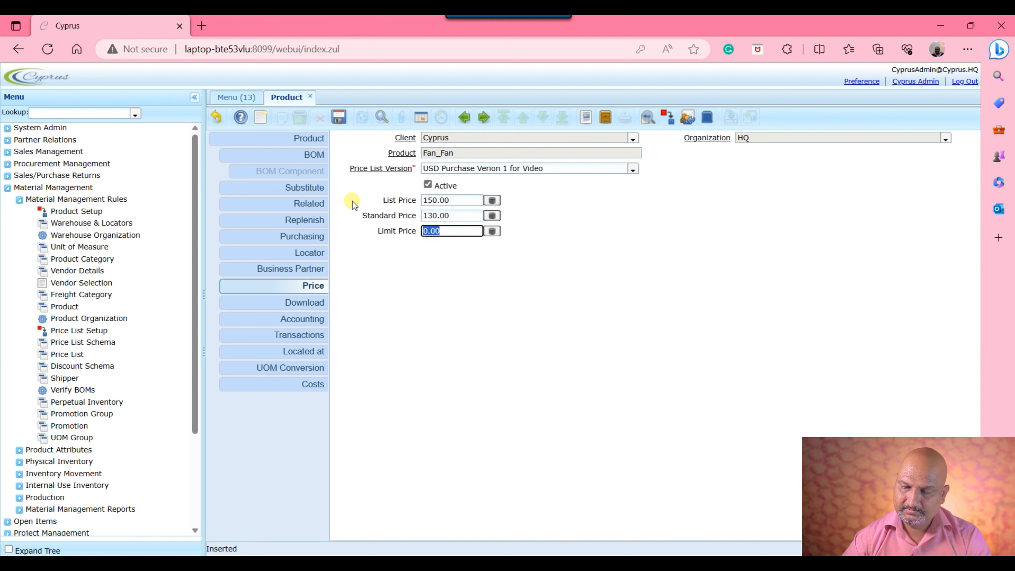
{"action": "type", "text": "110"}
{"action": "left_click", "coordinate": [437, 320]}
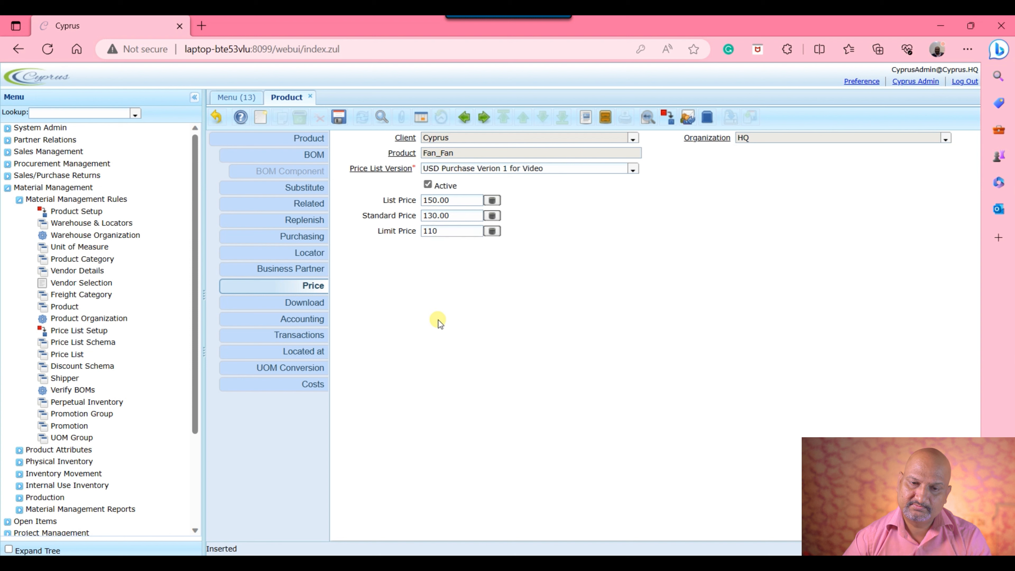
Add a price record for USD Sales Version-1 with list price 200, standard price 175 and limit price 165, and save it.
{"action": "left_click", "coordinate": [260, 116]}
{"action": "left_click", "coordinate": [632, 169]}
{"action": "left_click", "coordinate": [463, 222]}
{"action": "key", "text": "Tab"}
{"action": "type", "text": "2"}
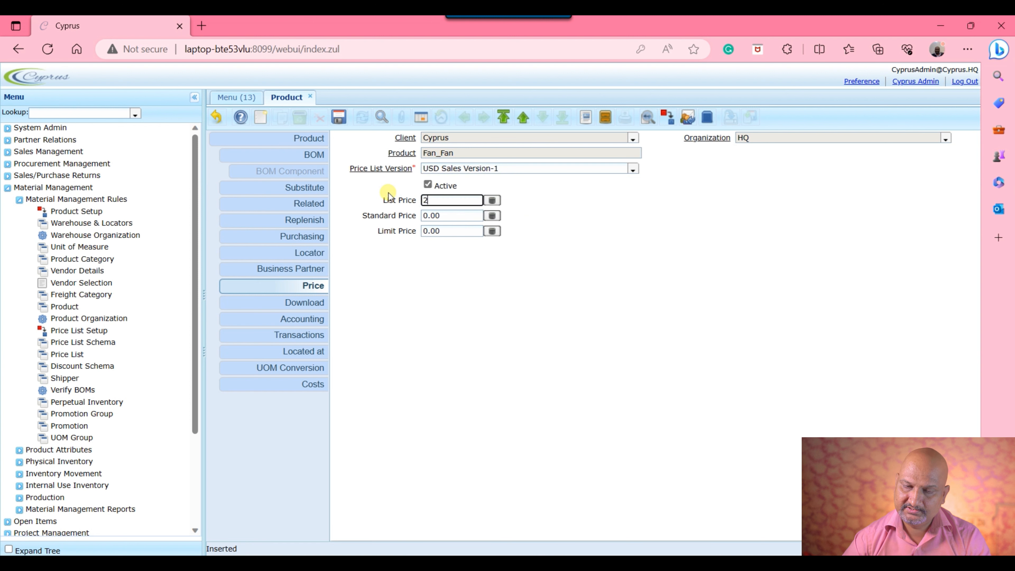
{"action": "key", "text": "Tab"}
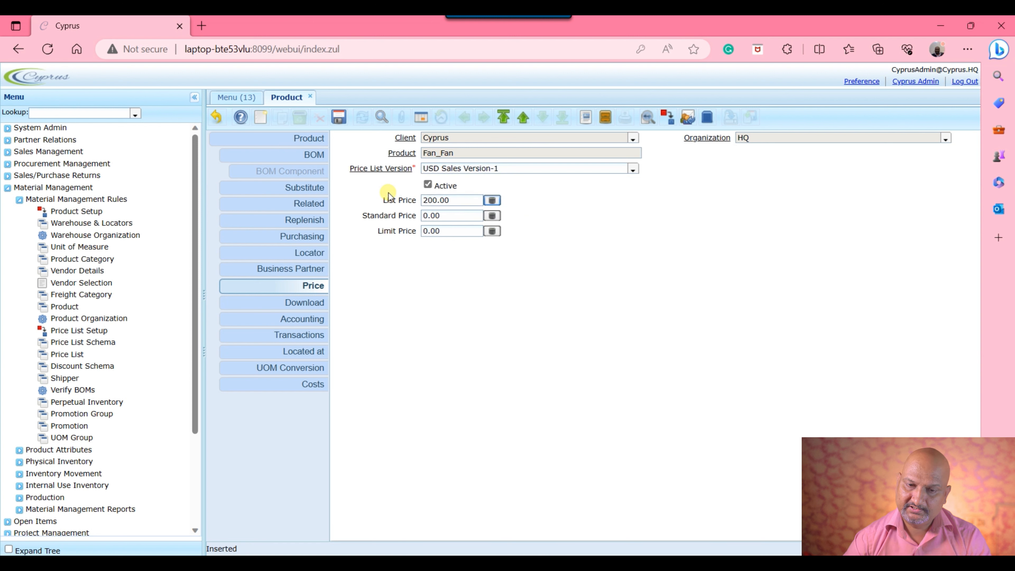
{"action": "key", "text": "Tab"}
{"action": "type", "text": "175"}
{"action": "key", "text": "Tab"}
{"action": "key", "text": "Tab"}
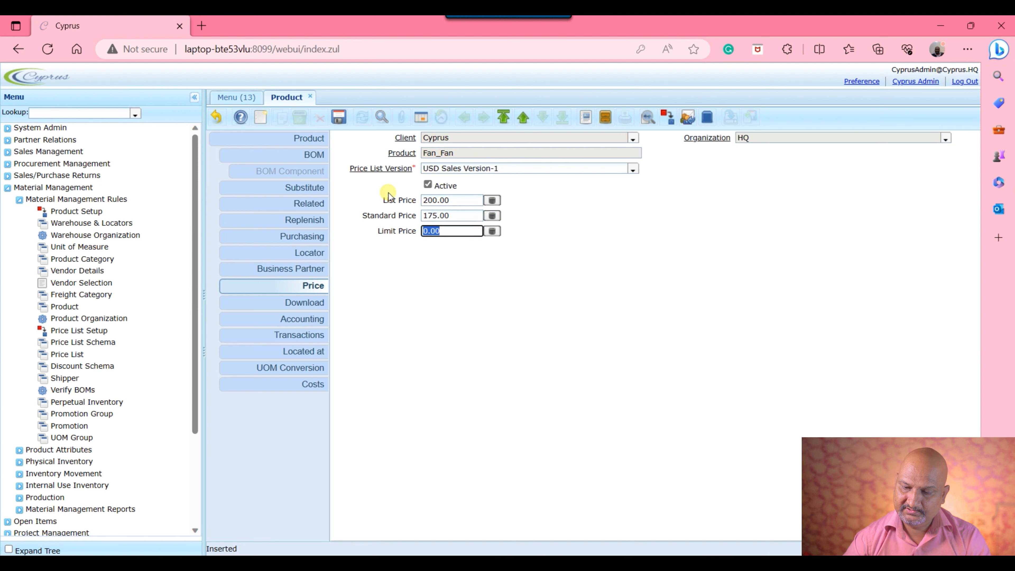
{"action": "type", "text": "165"}
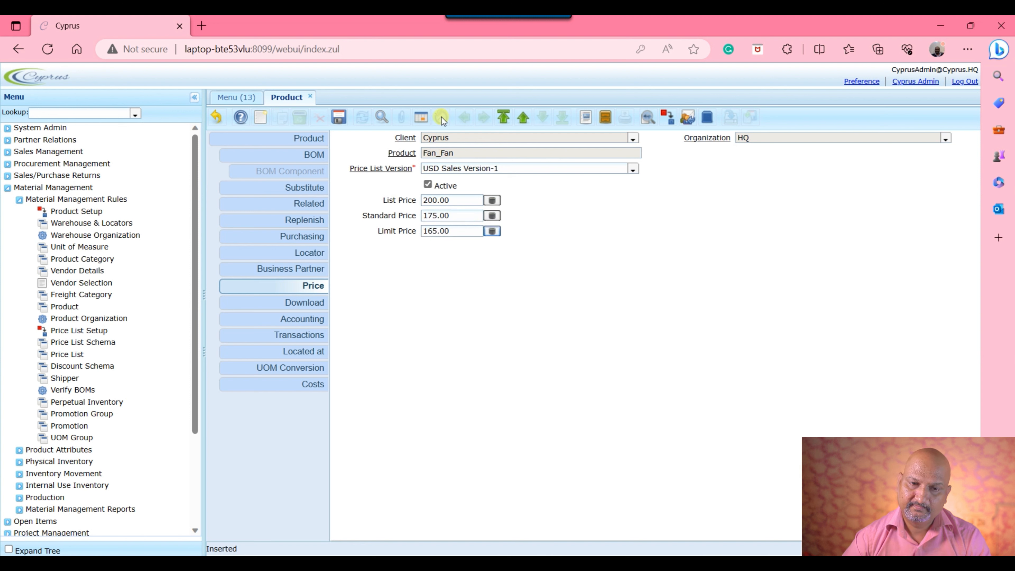
{"action": "left_click", "coordinate": [339, 117]}
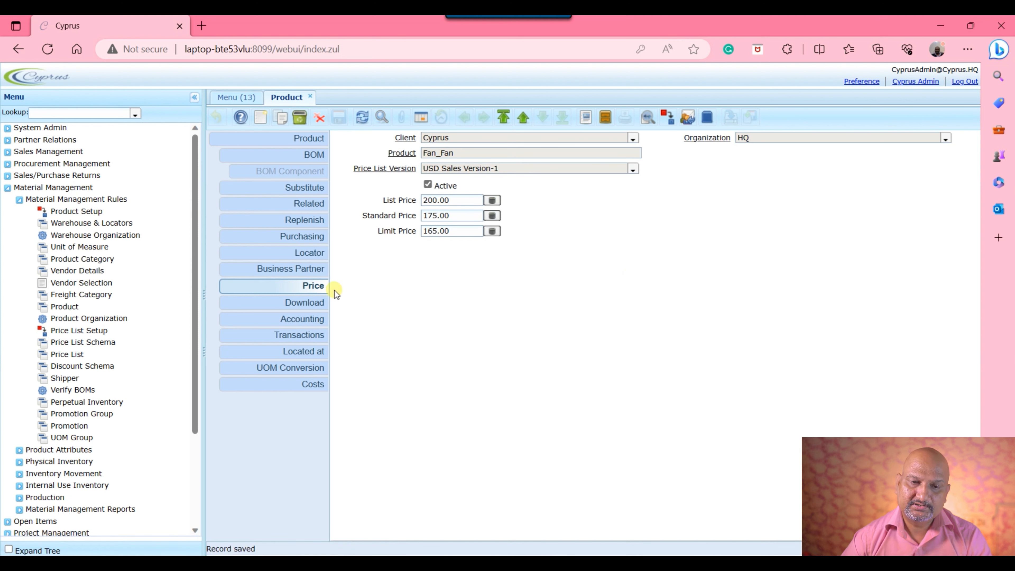
View the product's Download section, discard its blank entry, and view the Accounting section.
{"action": "left_click", "coordinate": [296, 303]}
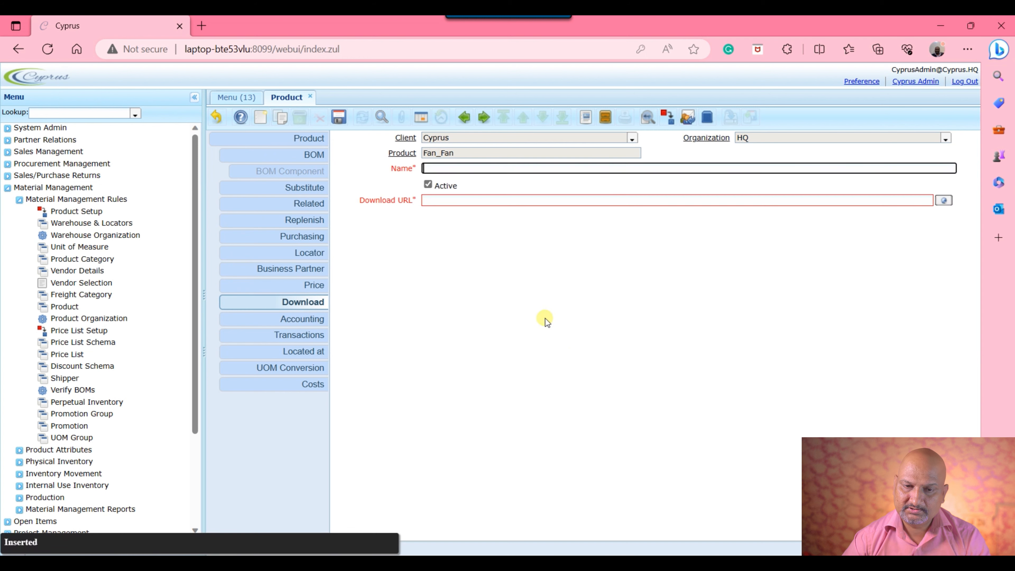
{"action": "left_click", "coordinate": [215, 125]}
{"action": "left_click", "coordinate": [313, 323]}
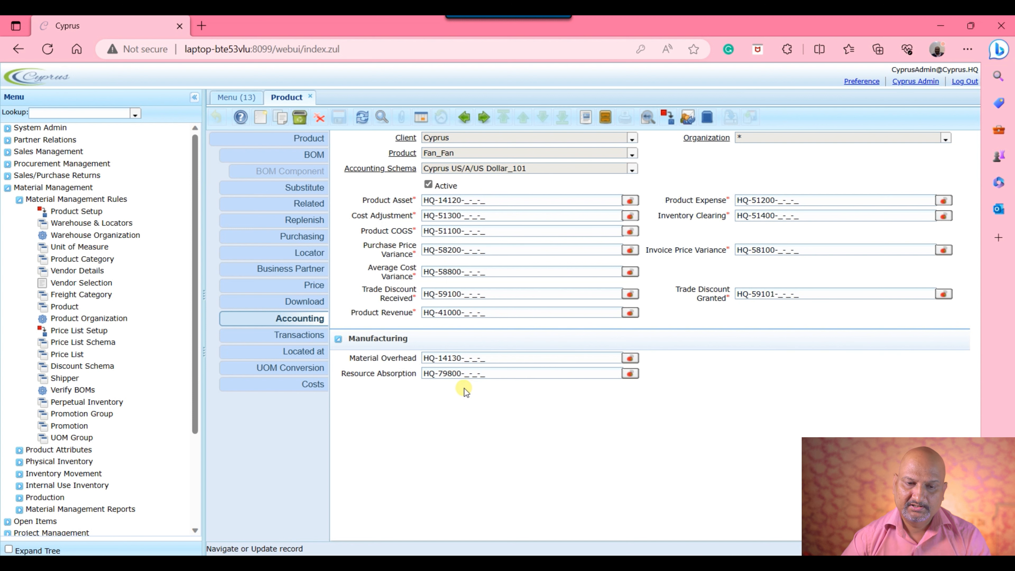
View the product's Transactions and Located at sections in form layout.
{"action": "left_click", "coordinate": [308, 336]}
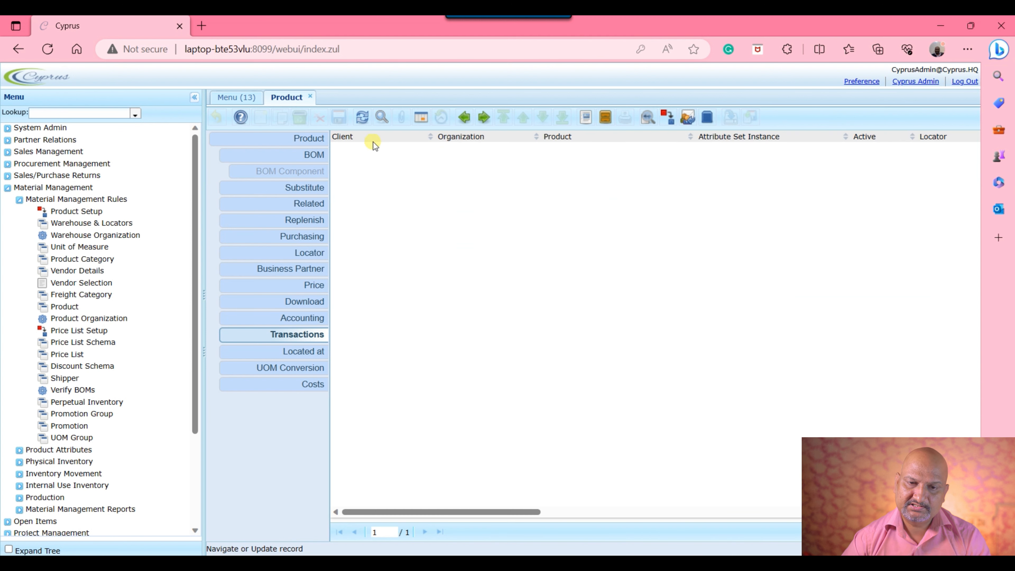
{"action": "left_click", "coordinate": [420, 118]}
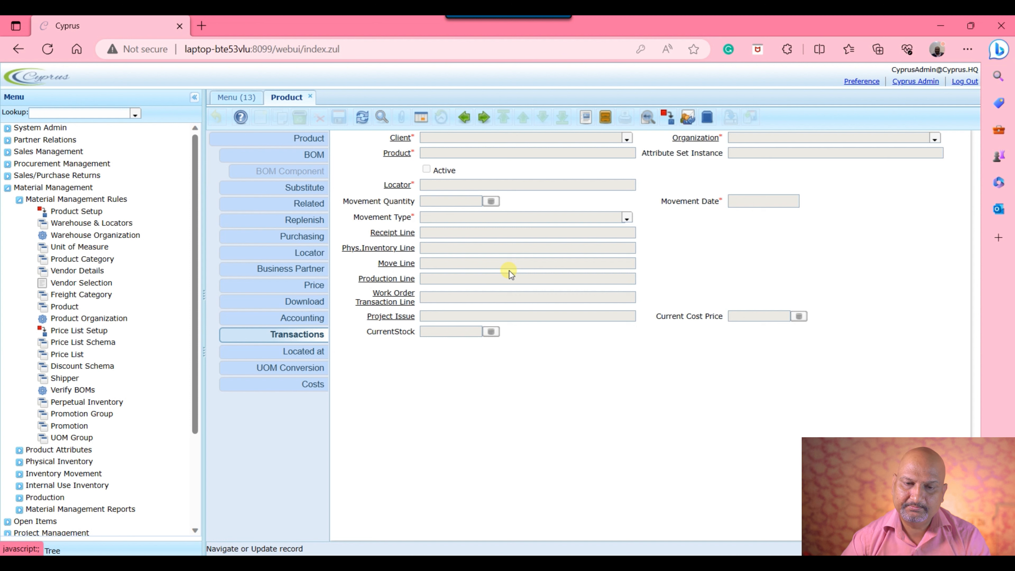
{"action": "left_click", "coordinate": [280, 352]}
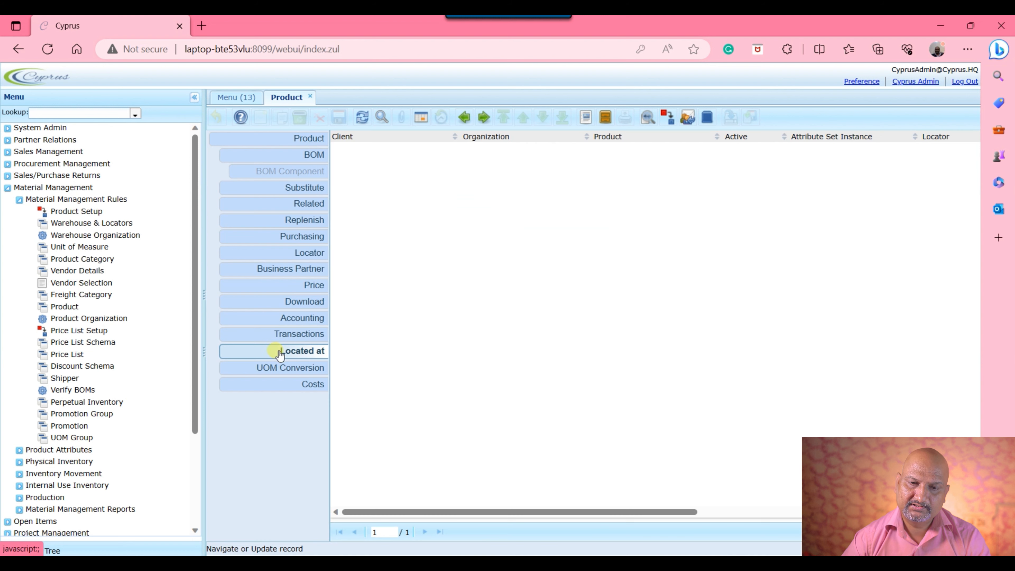
{"action": "left_click", "coordinate": [422, 122]}
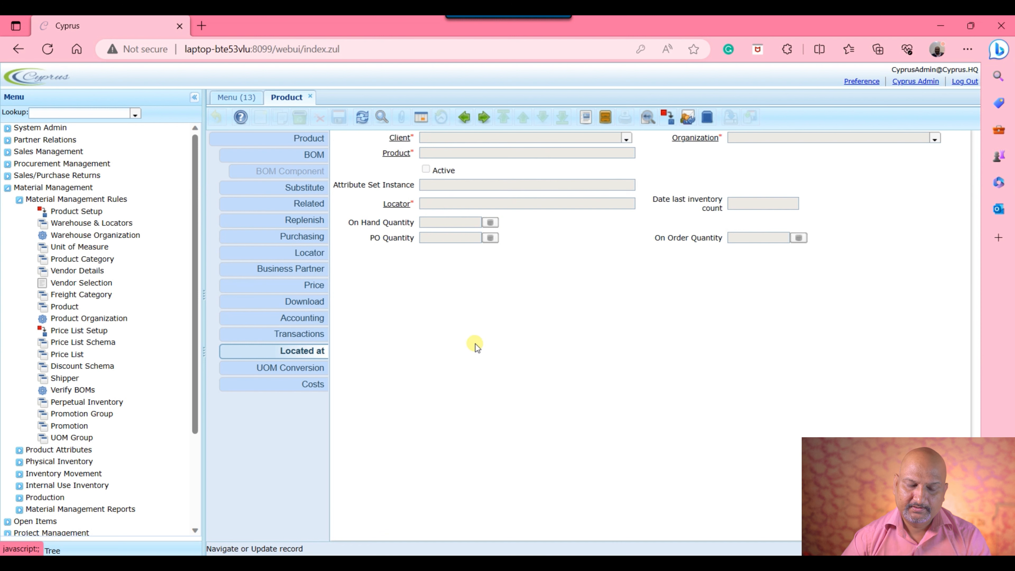
Start a UOM conversion for the product from Each to Dozen.
{"action": "left_click", "coordinate": [262, 368]}
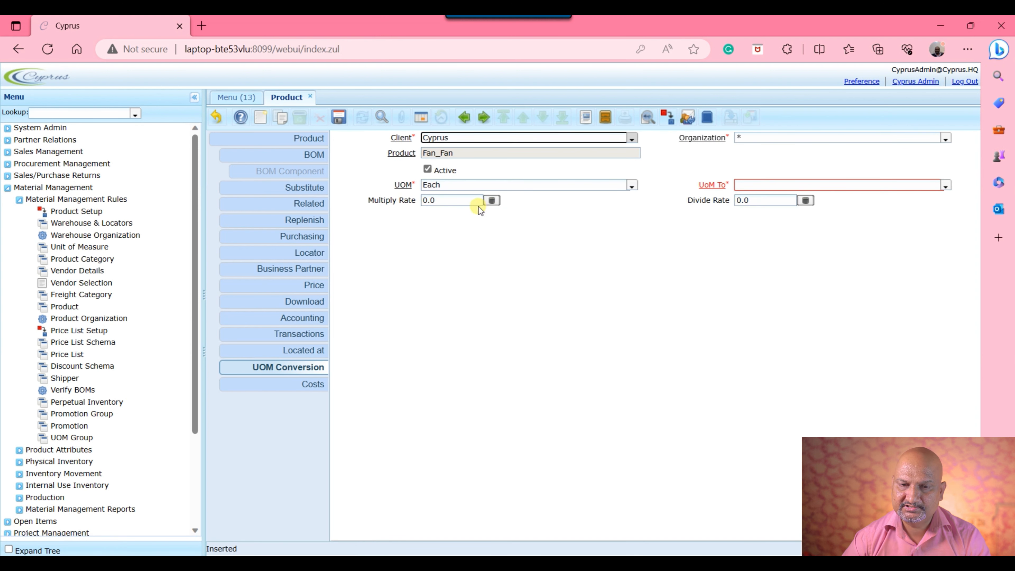
{"action": "left_click", "coordinate": [945, 185]}
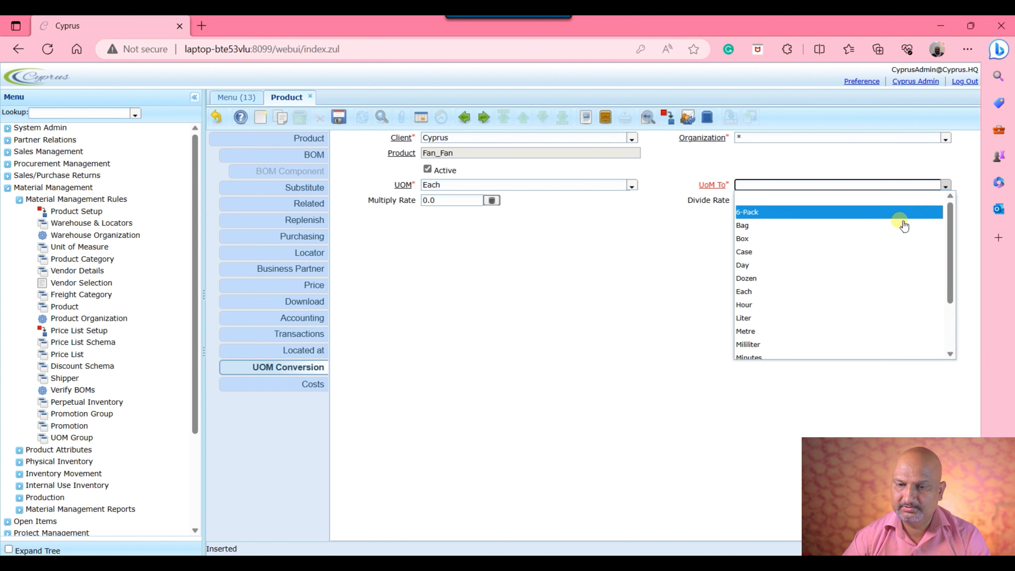
{"action": "left_click", "coordinate": [864, 278]}
Try to save the UOM conversion with a multiply rate of 12.
{"action": "left_click", "coordinate": [467, 201]}
{"action": "type", "text": "12"}
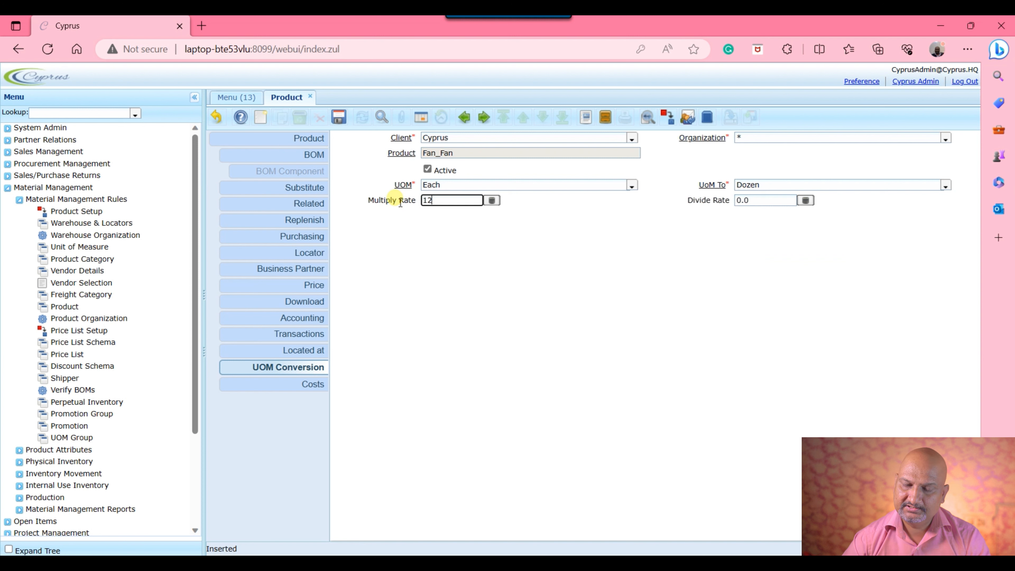
{"action": "key", "text": "Tab"}
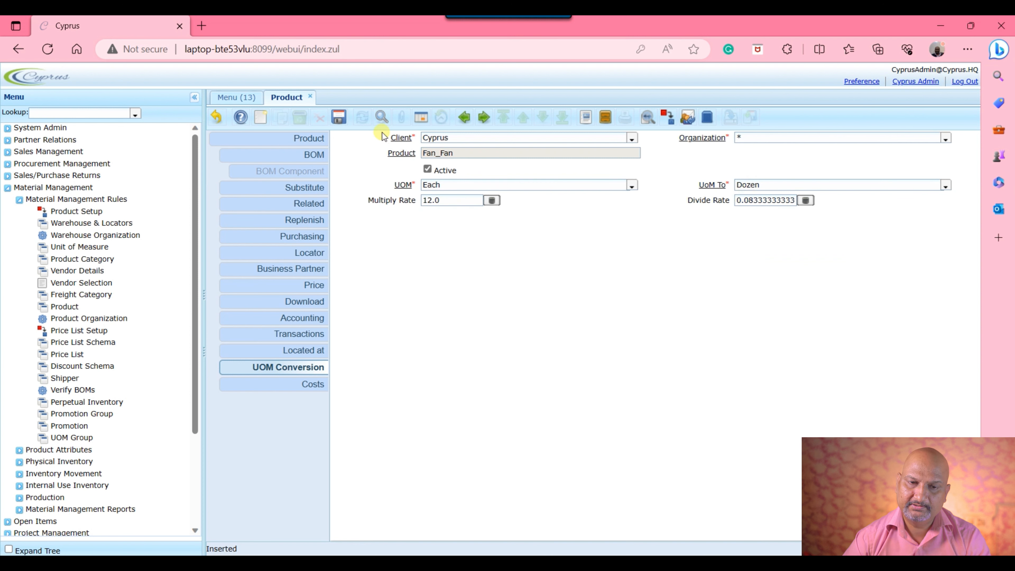
{"action": "left_click", "coordinate": [337, 118]}
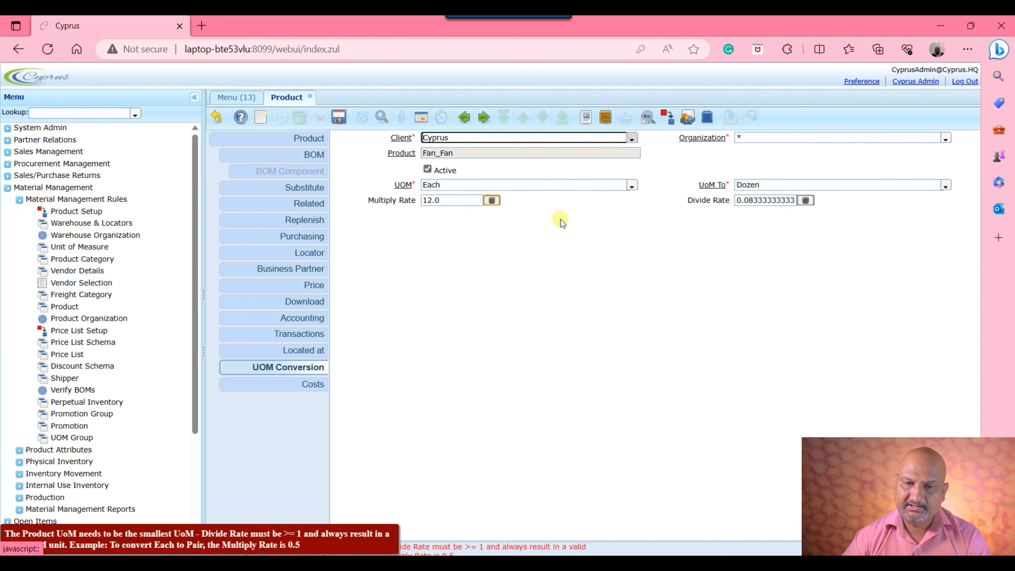
{"action": "left_click", "coordinate": [694, 358]}
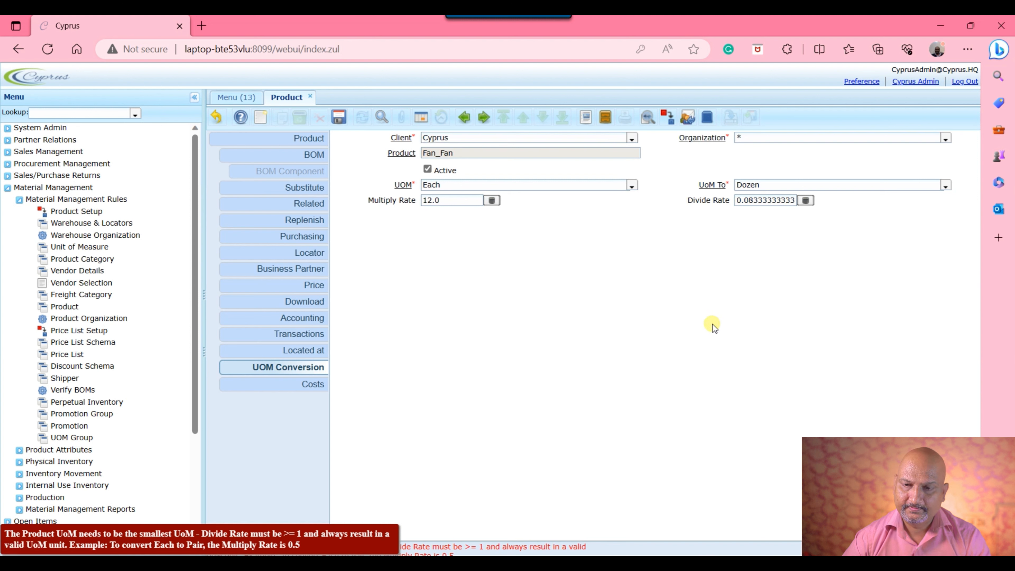
Set the UOM conversion's divide rate to 12 and save the record.
{"action": "left_click", "coordinate": [749, 210]}
{"action": "double_click", "coordinate": [781, 208]}
{"action": "type", "text": "12"}
{"action": "left_click", "coordinate": [606, 306]}
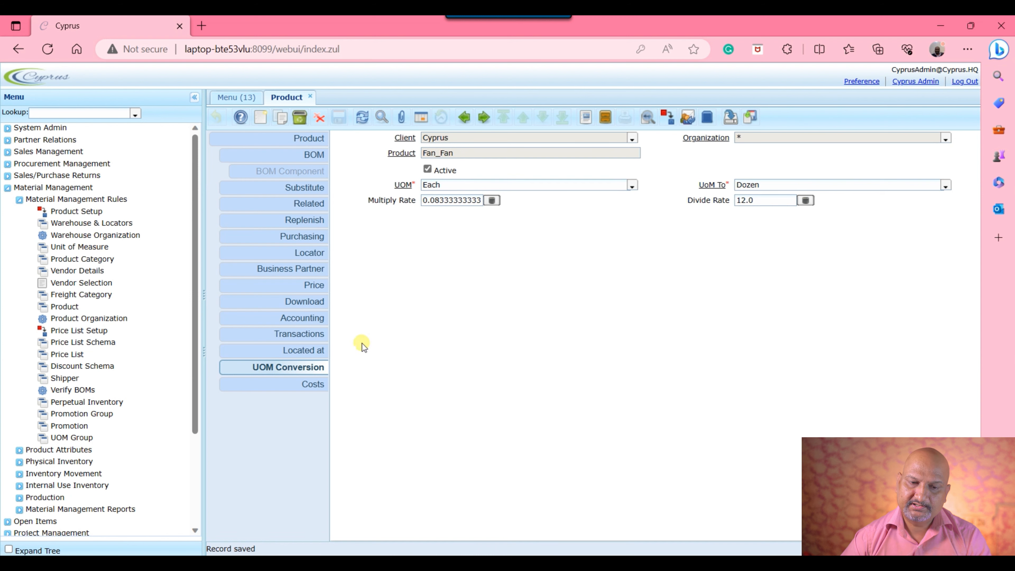
View the product's cost records, including the Client, Organization and Product columns.
{"action": "left_click", "coordinate": [314, 385]}
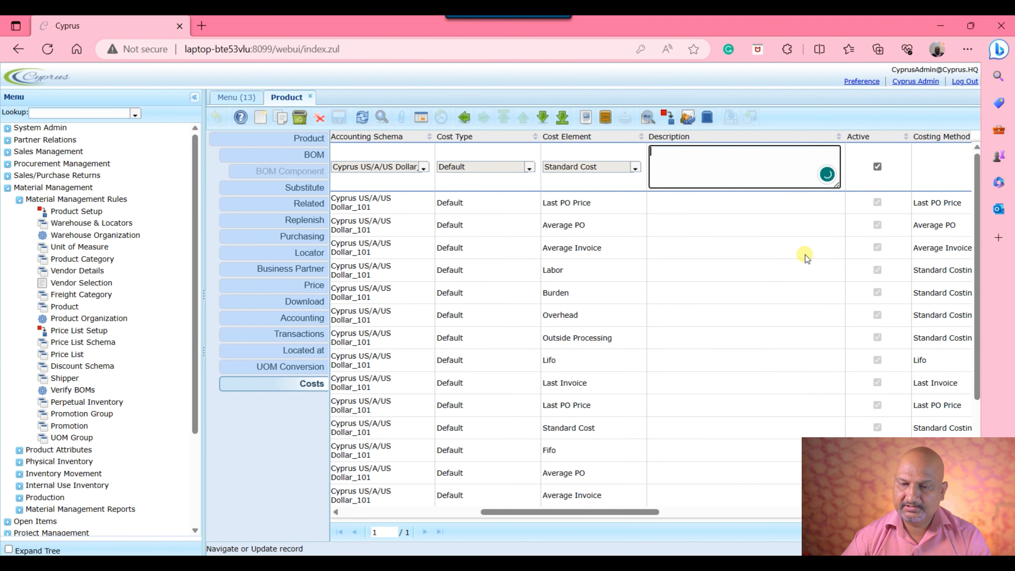
{"action": "left_click_drag", "start_coordinate": [641, 517], "coordinate": [260, 491]}
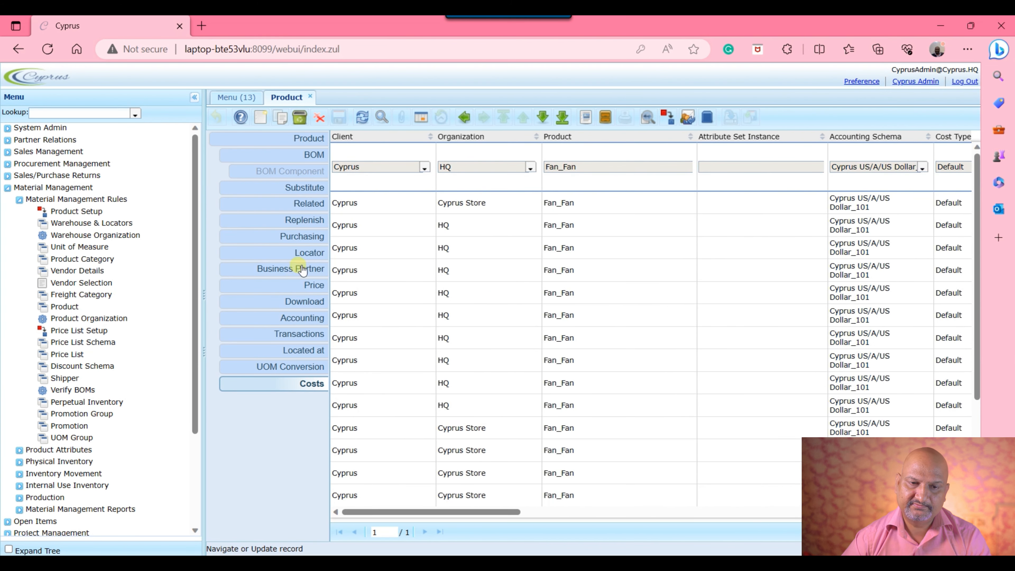
Switch the Fan product's Product Type to Service, examine the fields offered for it, and discard the change.
{"action": "left_click", "coordinate": [316, 140]}
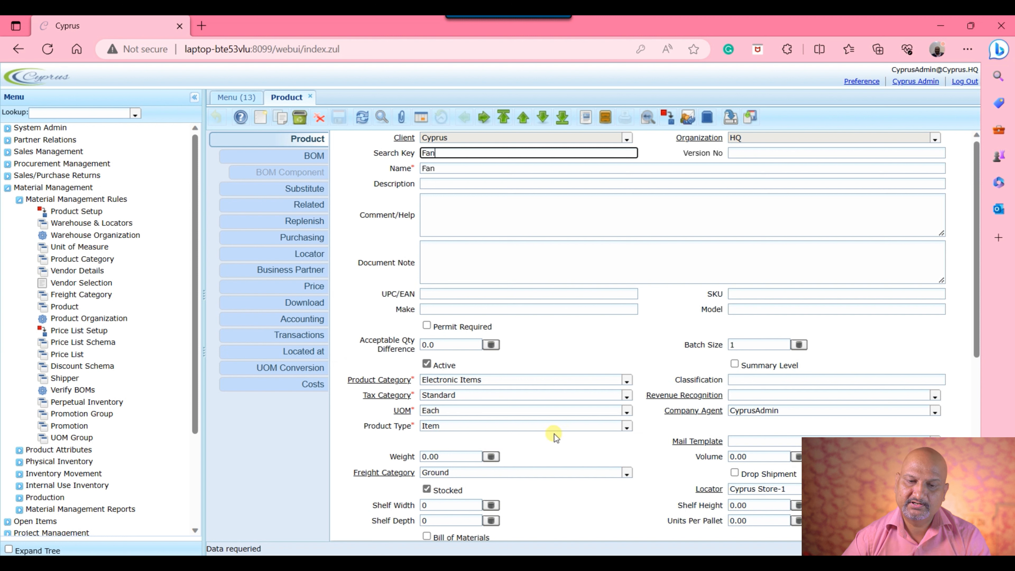
{"action": "left_click", "coordinate": [627, 434]}
{"action": "left_click", "coordinate": [466, 493]}
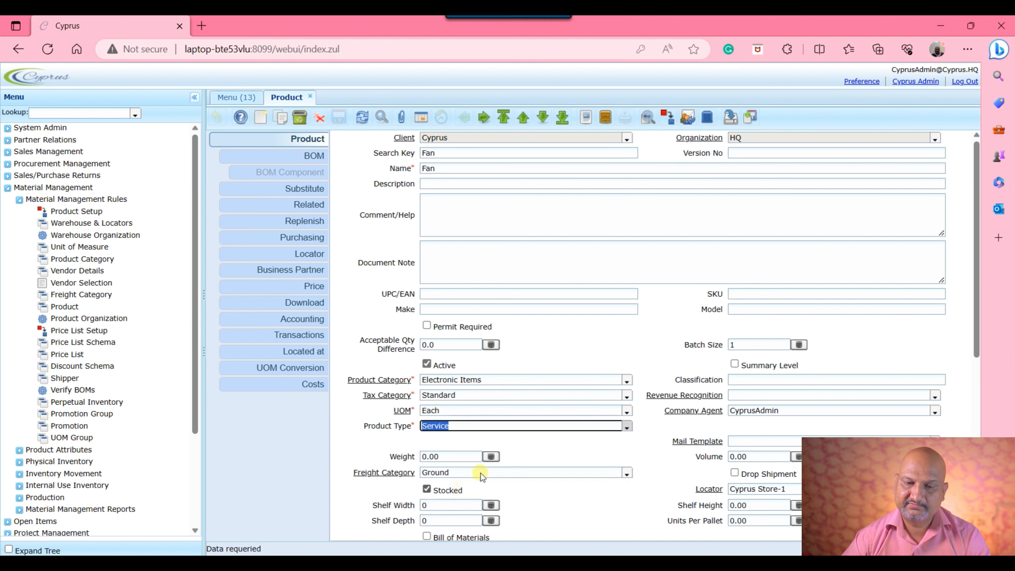
{"action": "scroll", "coordinate": [600, 340], "scroll_direction": "down", "scroll_amount": 5}
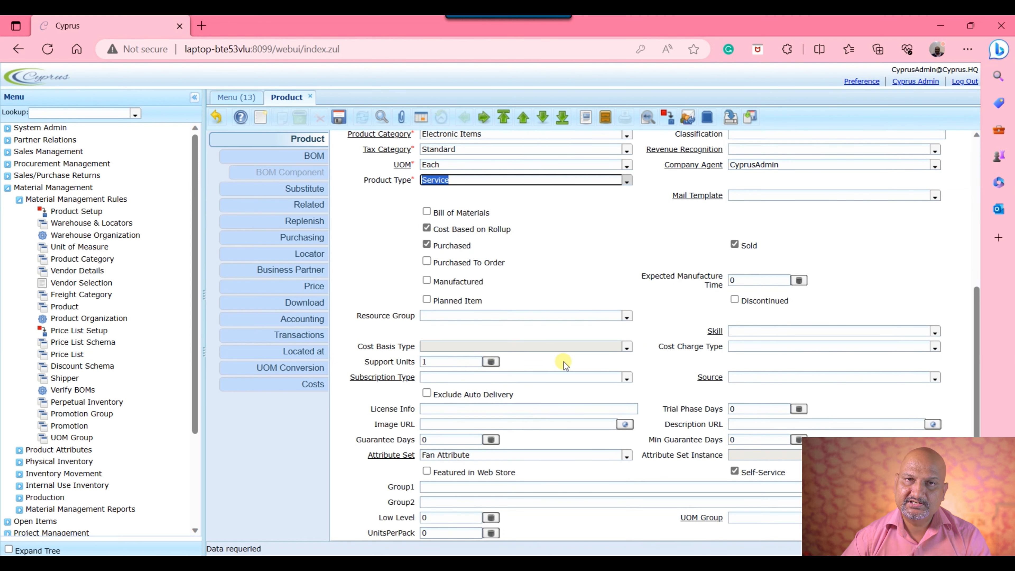
{"action": "scroll", "coordinate": [546, 377], "scroll_direction": "up", "scroll_amount": 5}
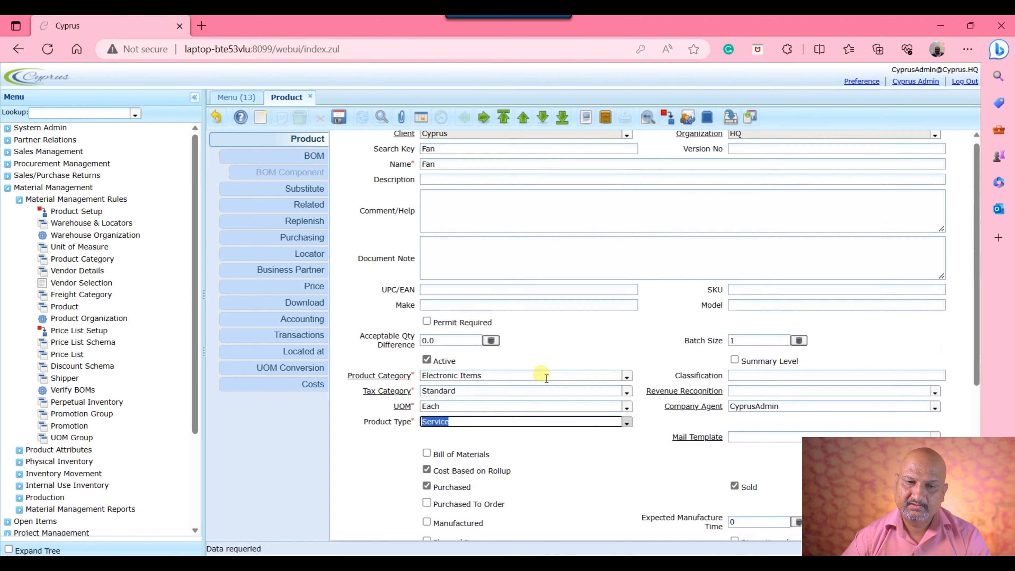
{"action": "left_click", "coordinate": [216, 116]}
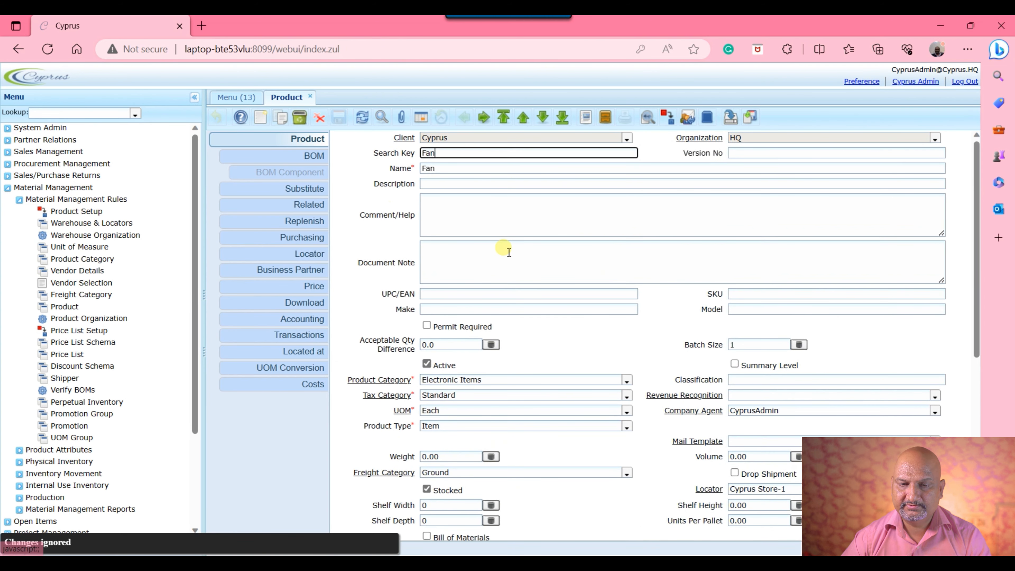